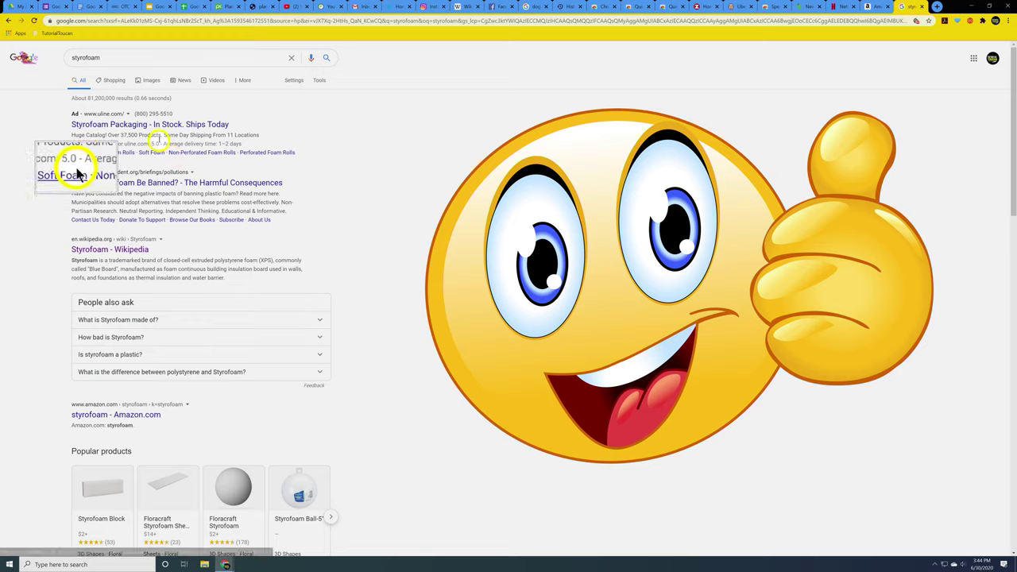
# - Open the Uline 'Styrofoam Packaging' product page from the styrofoam search results
pyautogui.click(158, 151)
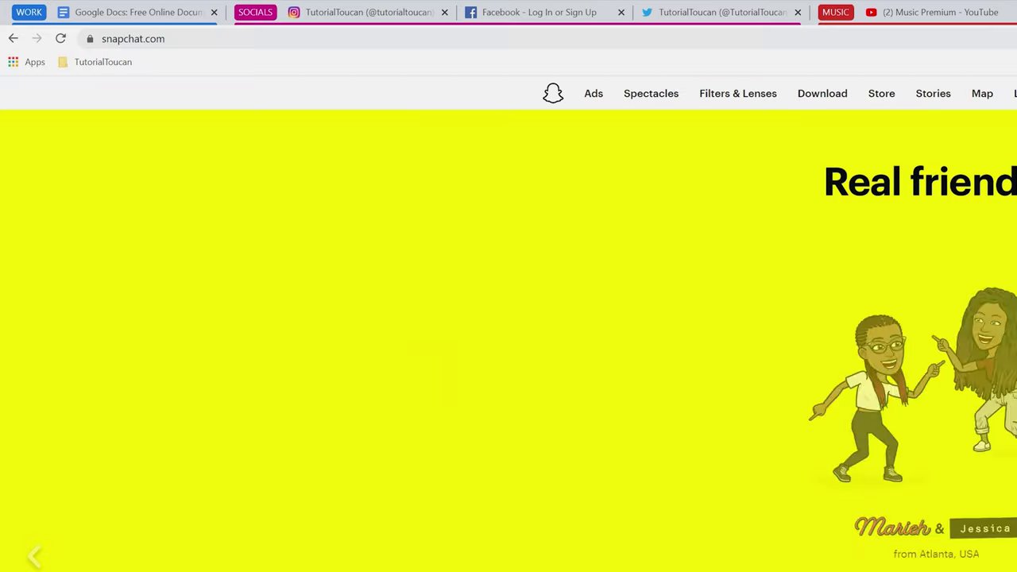
# - Drag the Snapchat tab beside the SOCIALS group, then preview and dismiss the SOCIAL group editor
pyautogui.moveTo(914, 18); pyautogui.dragTo(311, 12)
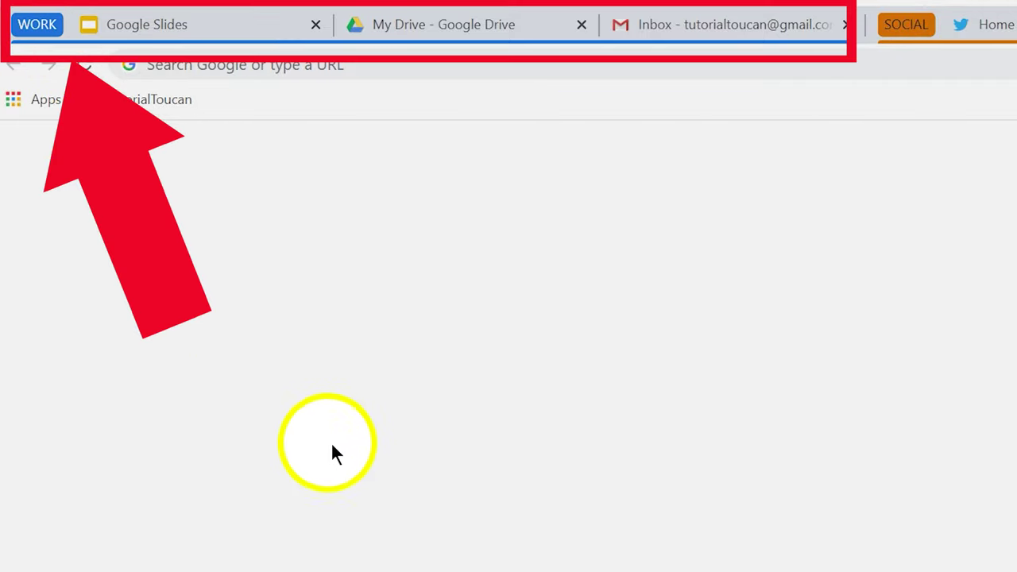
pyautogui.click(906, 25)
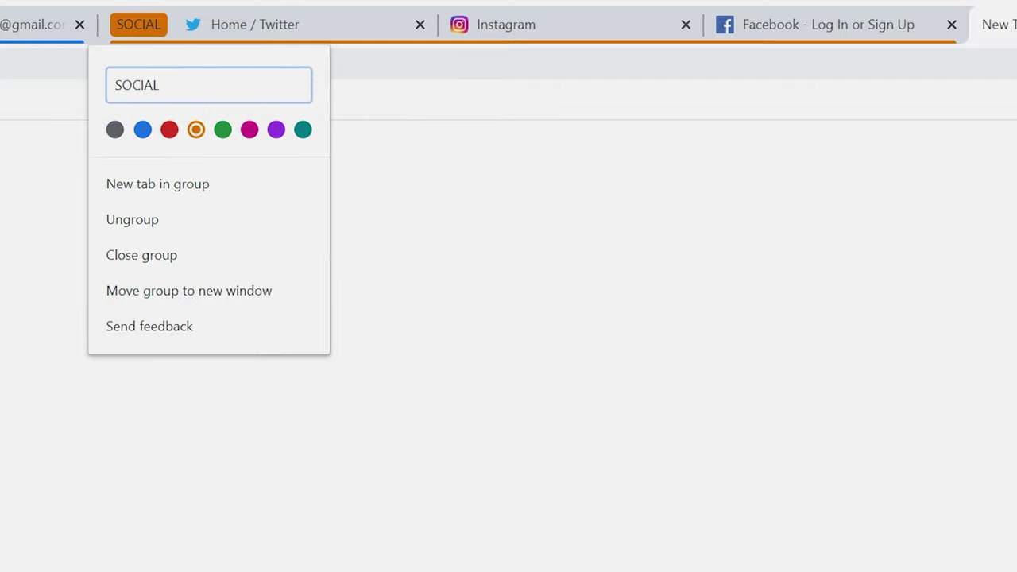
pyautogui.press('Escape')
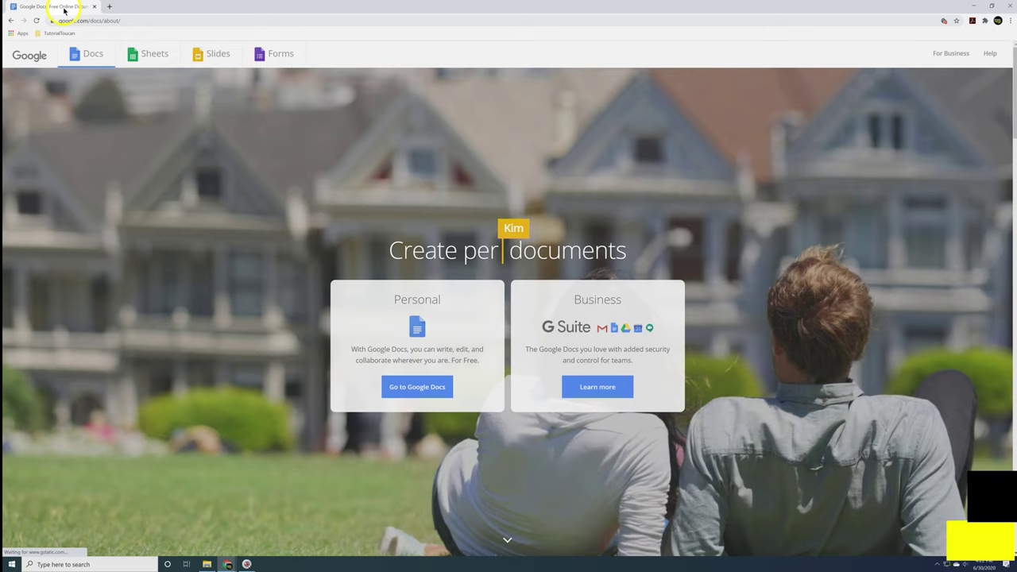
pyautogui.rightClick(63, 9)
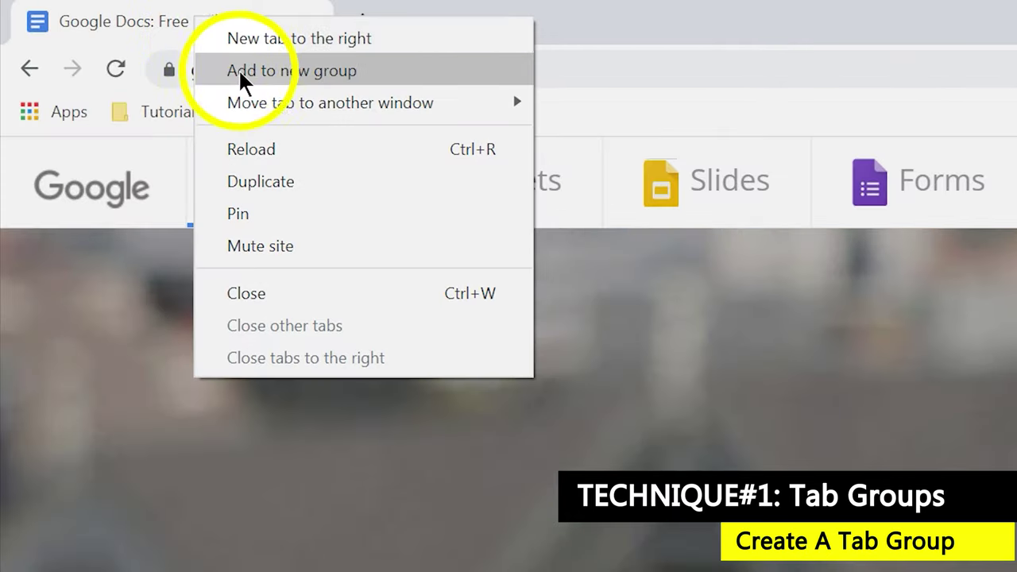
# - Put the Google Docs tab in a new blue tab group named WORK
pyautogui.click(341, 82)
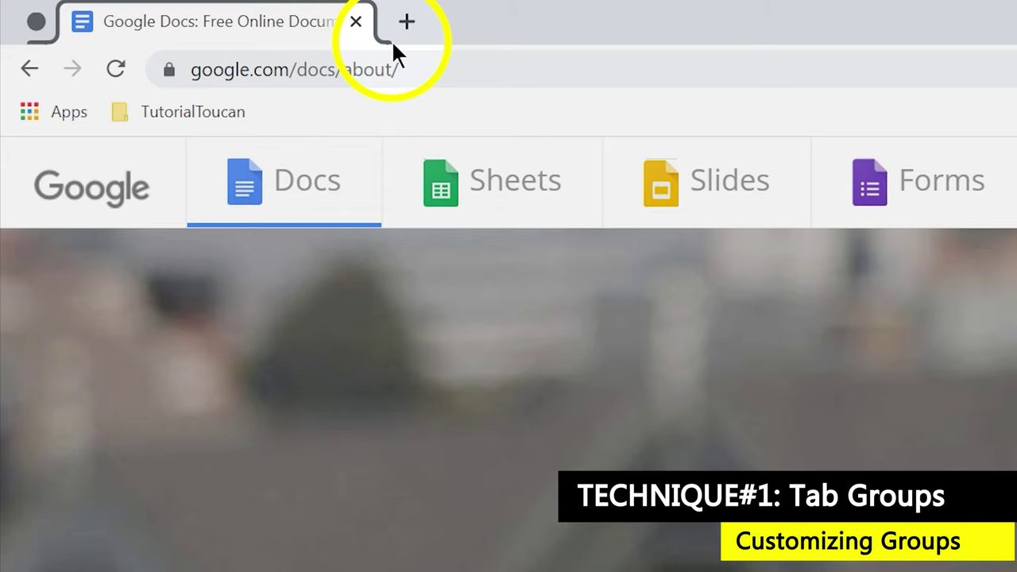
pyautogui.click(35, 22)
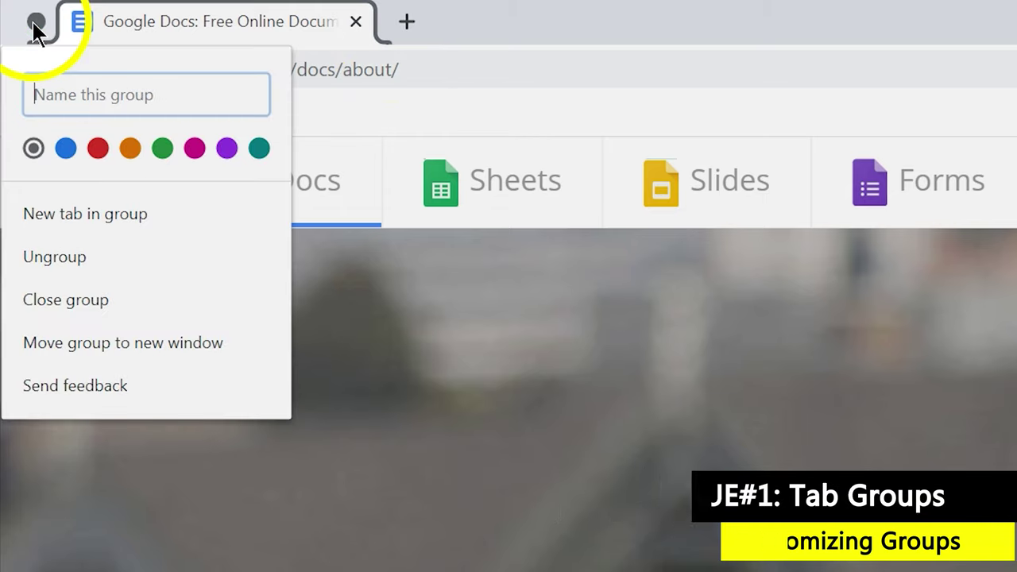
pyautogui.write('WORK')
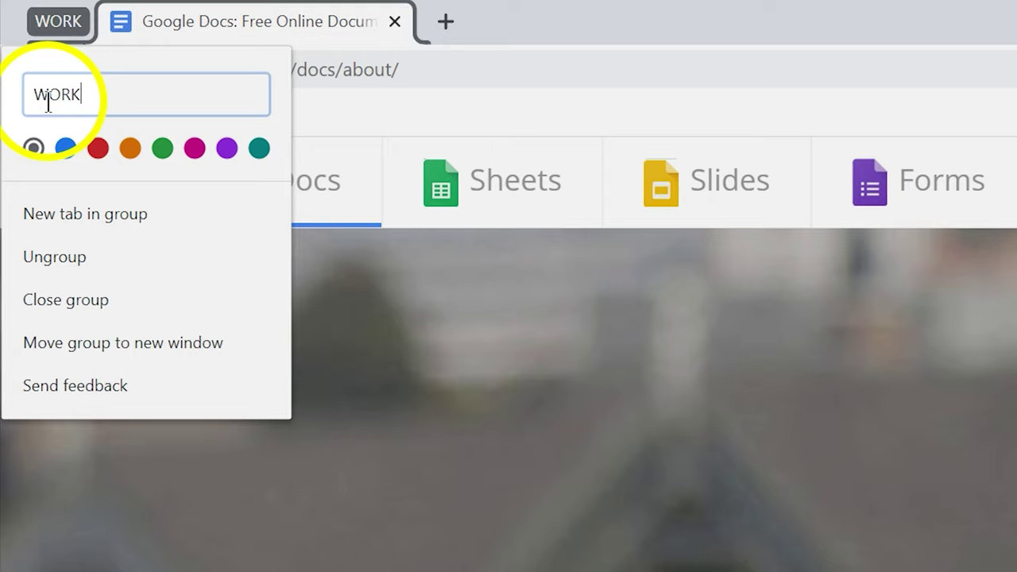
pyautogui.click(62, 150)
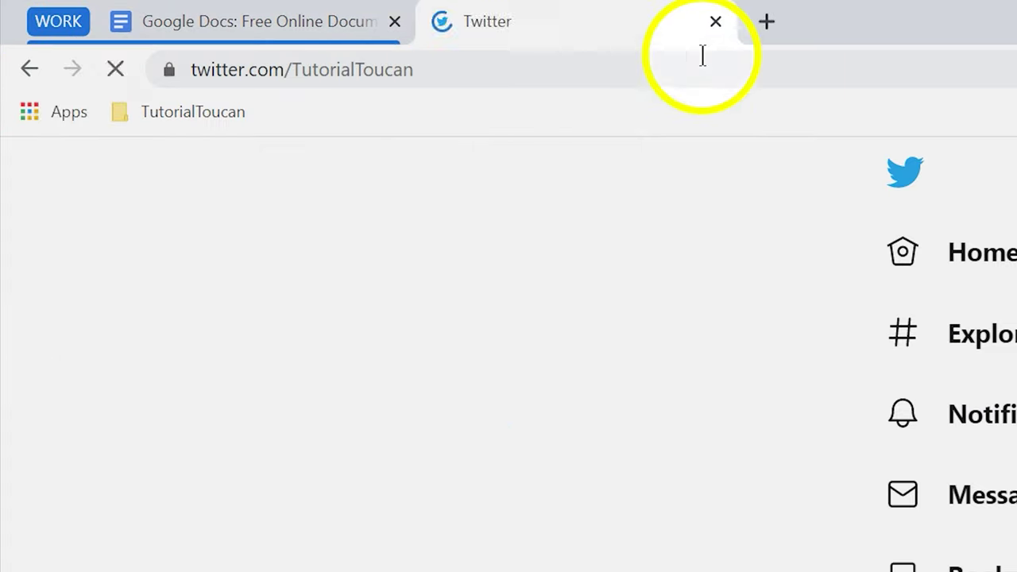
# - Put the Twitter tab in a new magenta tab group named SOCIALS
pyautogui.rightClick(553, 34)
pyautogui.click(634, 87)
pyautogui.write('SOCIALS')
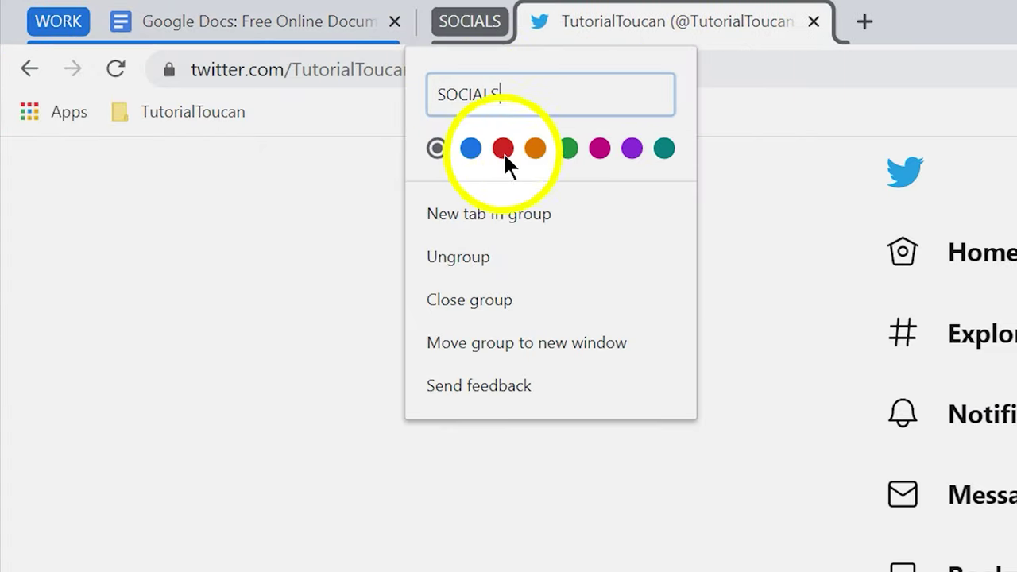
pyautogui.click(536, 148)
pyautogui.click(600, 148)
pyautogui.click(858, 23)
pyautogui.click(443, 76)
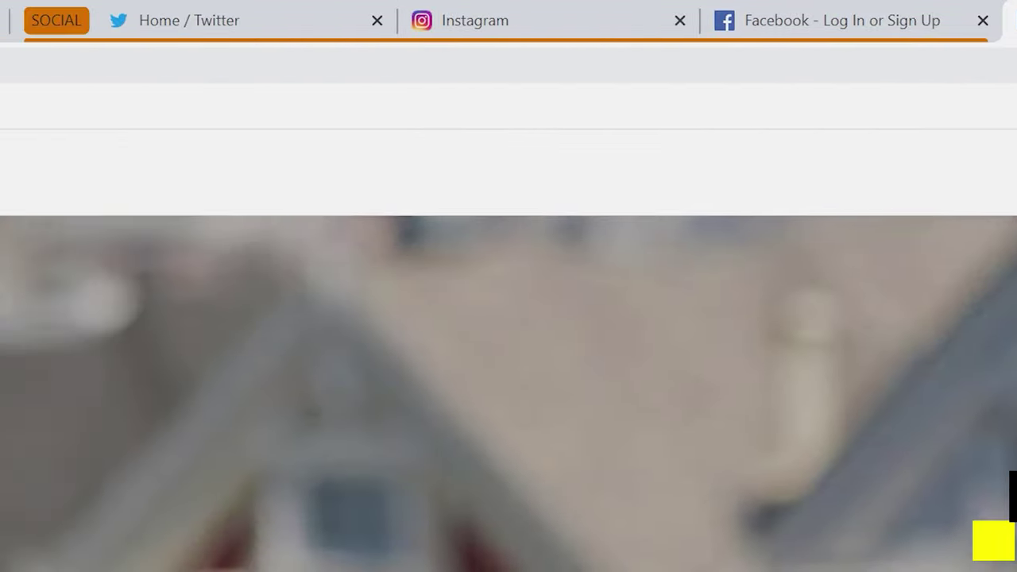
# - Dock the Google Docs tab into WORK and add the Snapchat tab to the SOCIALS group
pyautogui.moveTo(668, 12); pyautogui.dragTo(367, 87)
pyautogui.moveTo(1014, 286); pyautogui.dragTo(230, 45)
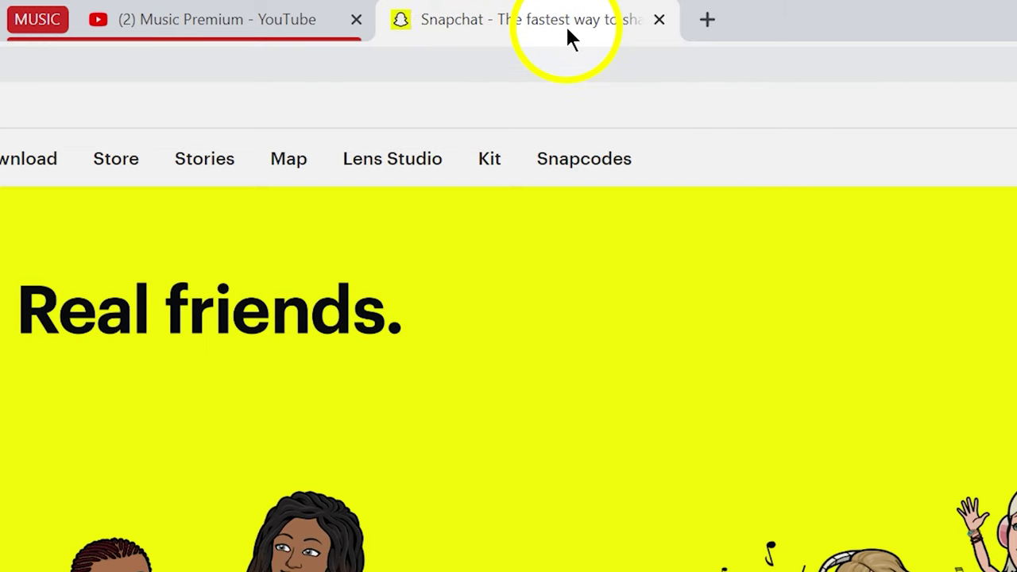
pyautogui.rightClick(565, 24)
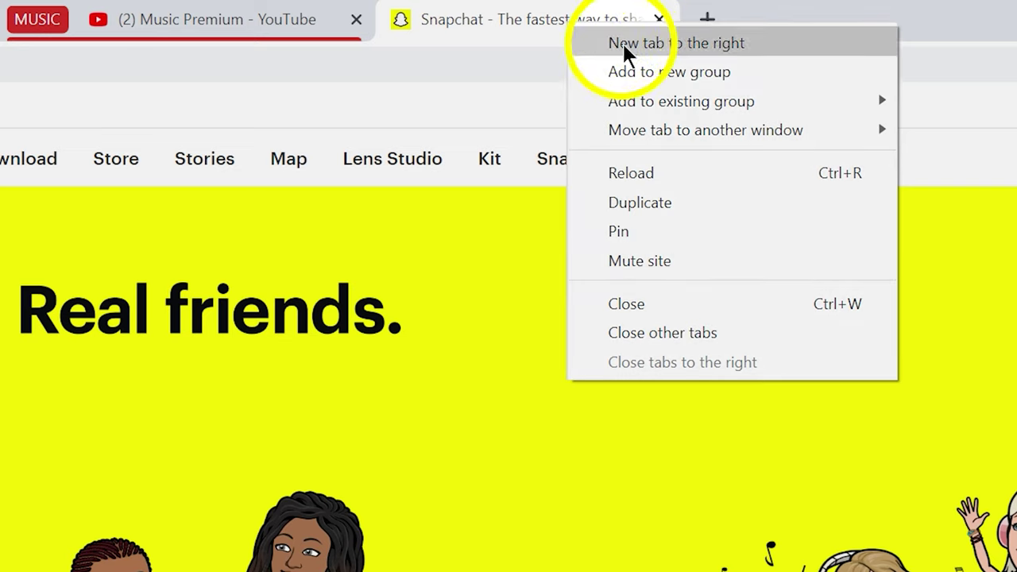
pyautogui.moveTo(666, 101)
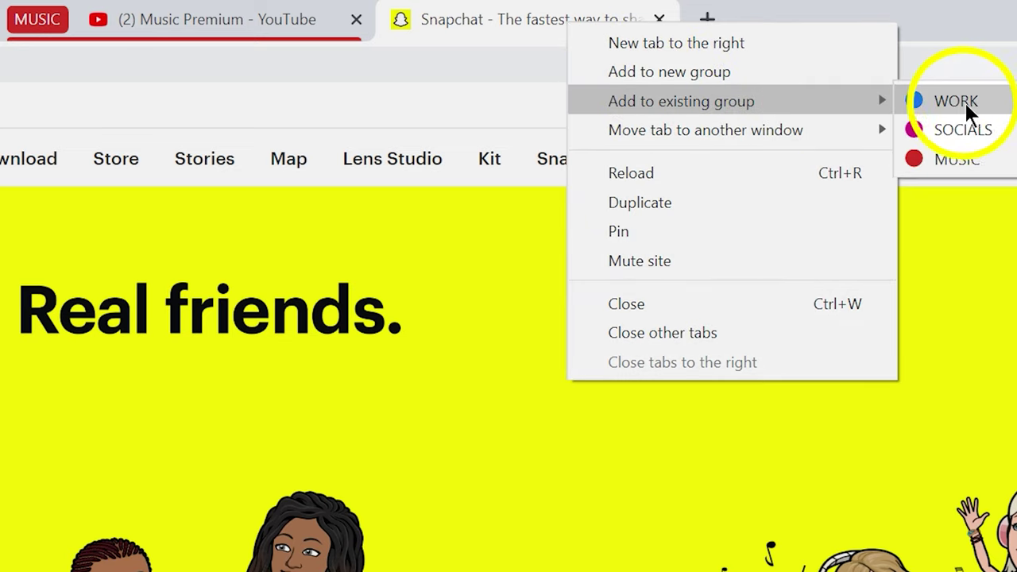
pyautogui.click(970, 127)
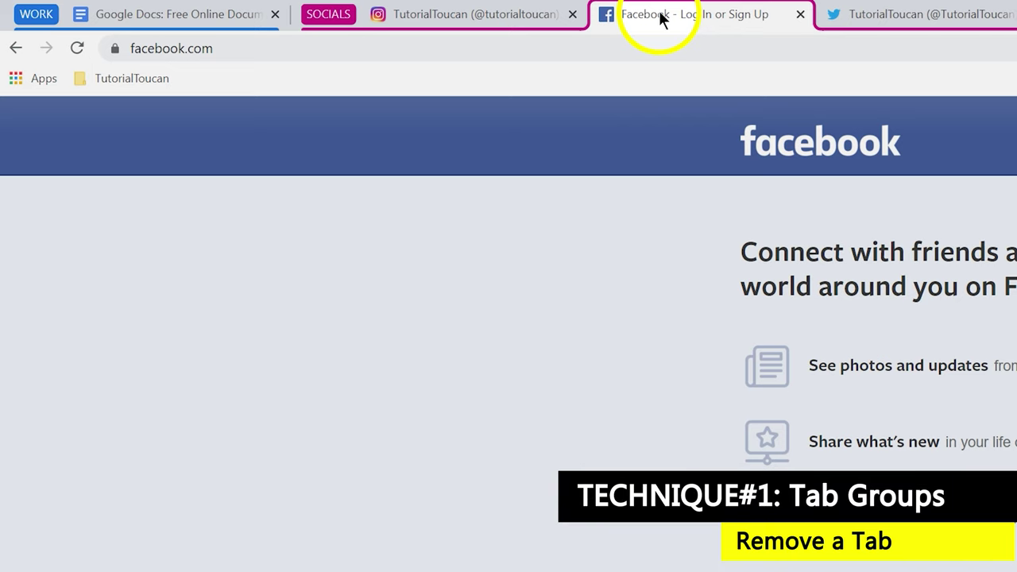
# - Remove the Facebook tab from its group, then check the SOCIAL and WORK group options
pyautogui.rightClick(659, 10)
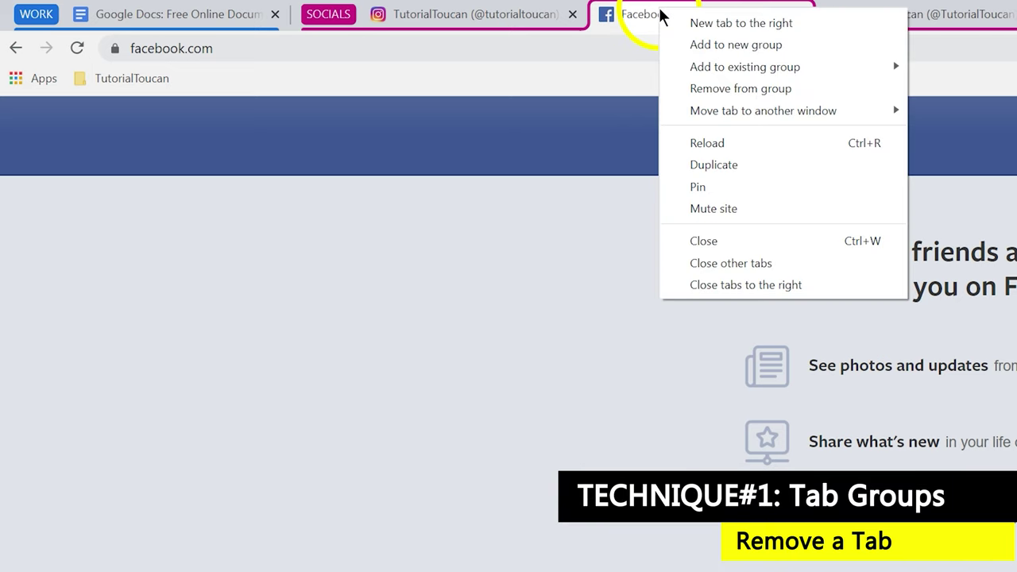
pyautogui.click(717, 91)
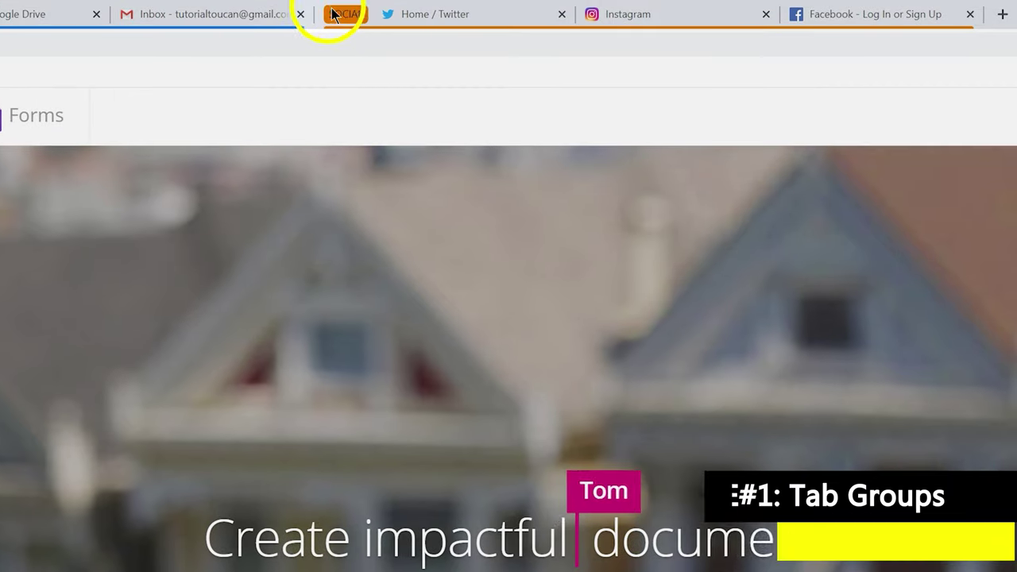
pyautogui.click(336, 14)
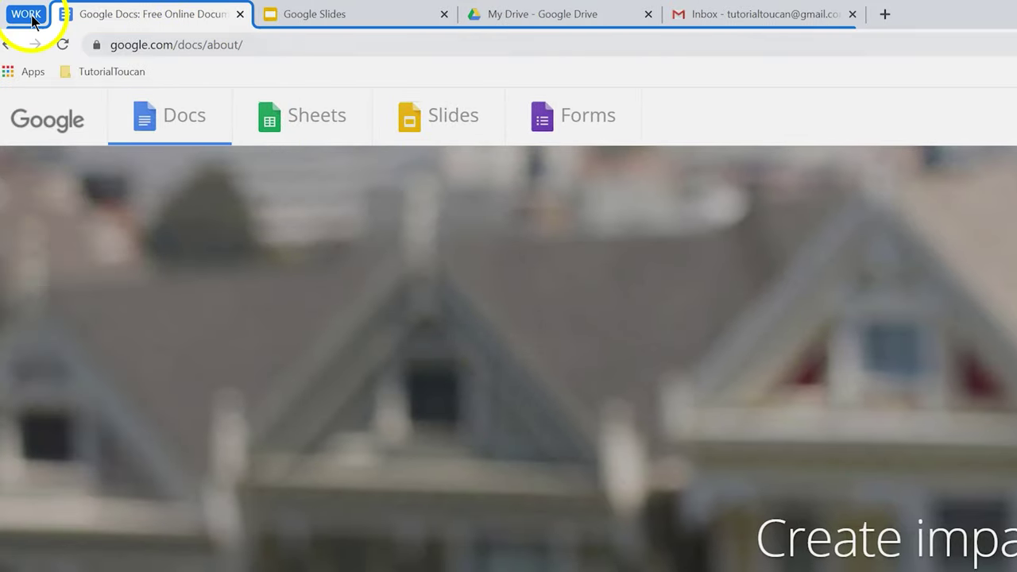
pyautogui.click(32, 14)
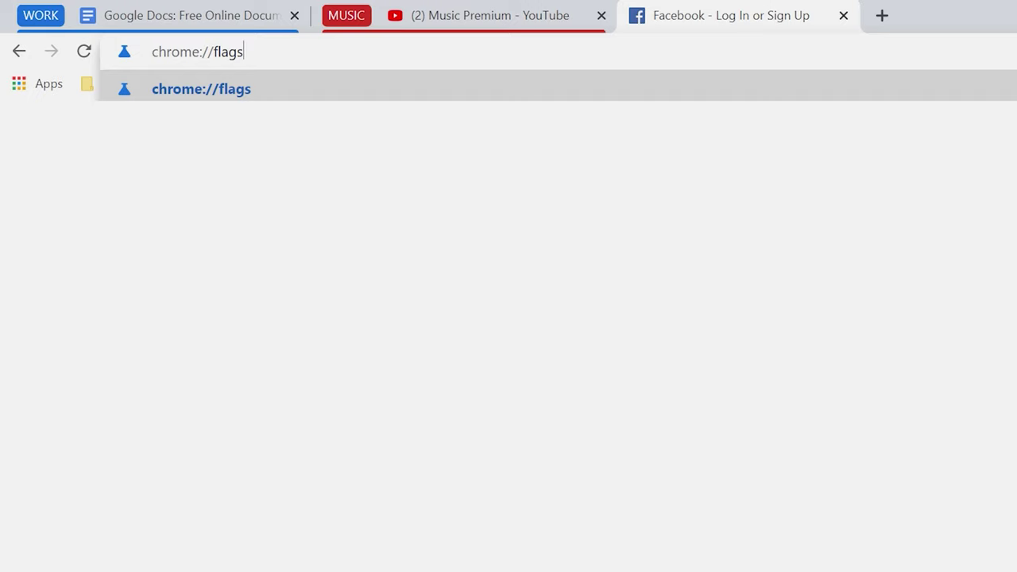
# - On chrome://flags, search 'tab groups', set Tab Groups and Tab Groups Collapse to Enabled, and relaunch
pyautogui.press('Return')
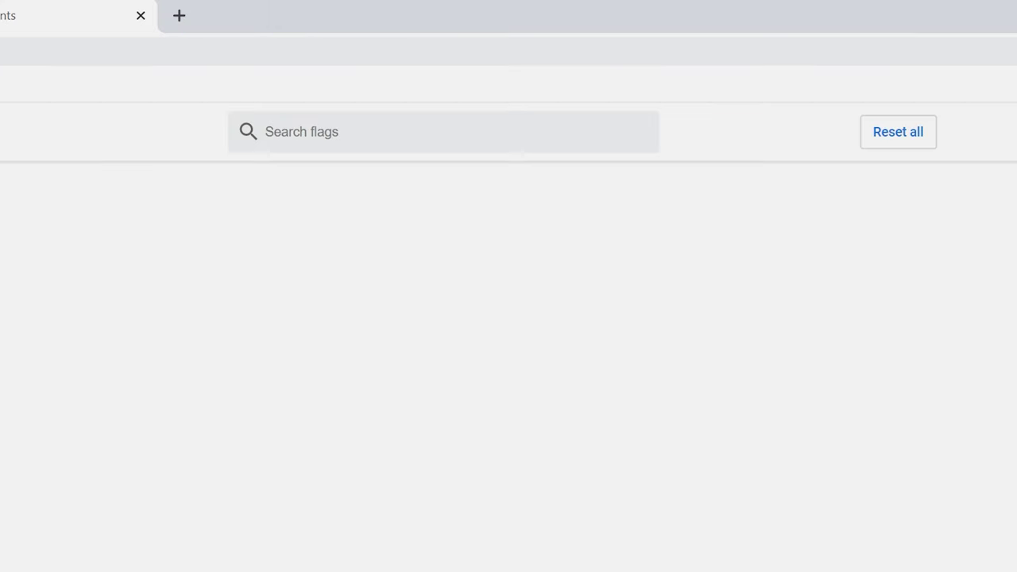
pyautogui.write('tab groups')
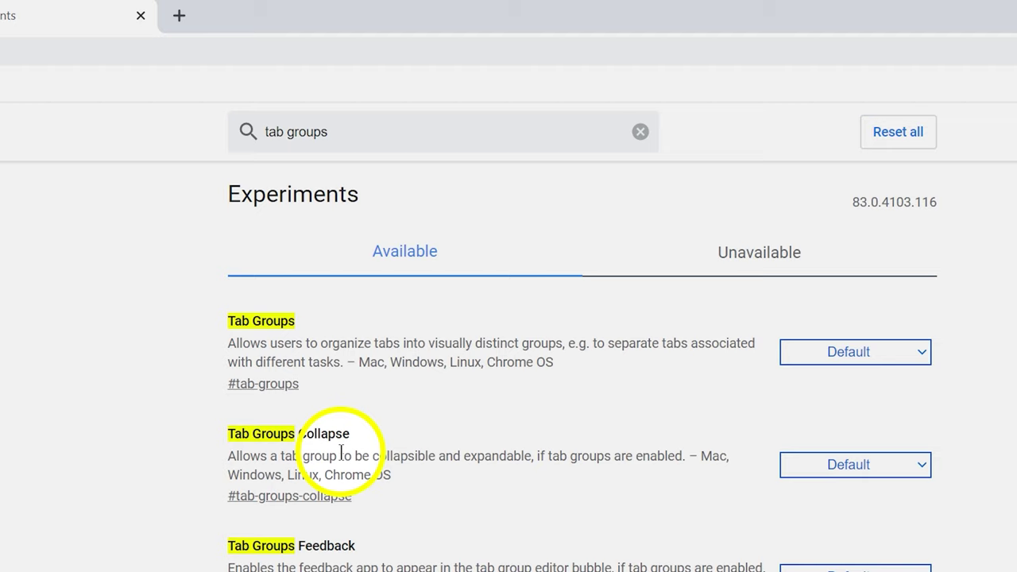
pyautogui.click(780, 353)
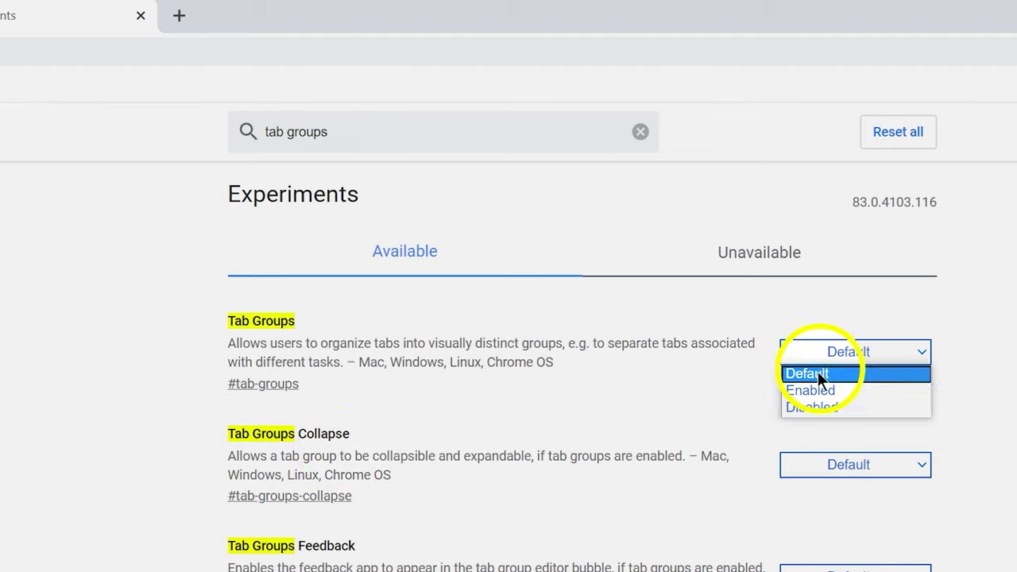
pyautogui.click(800, 396)
pyautogui.click(821, 466)
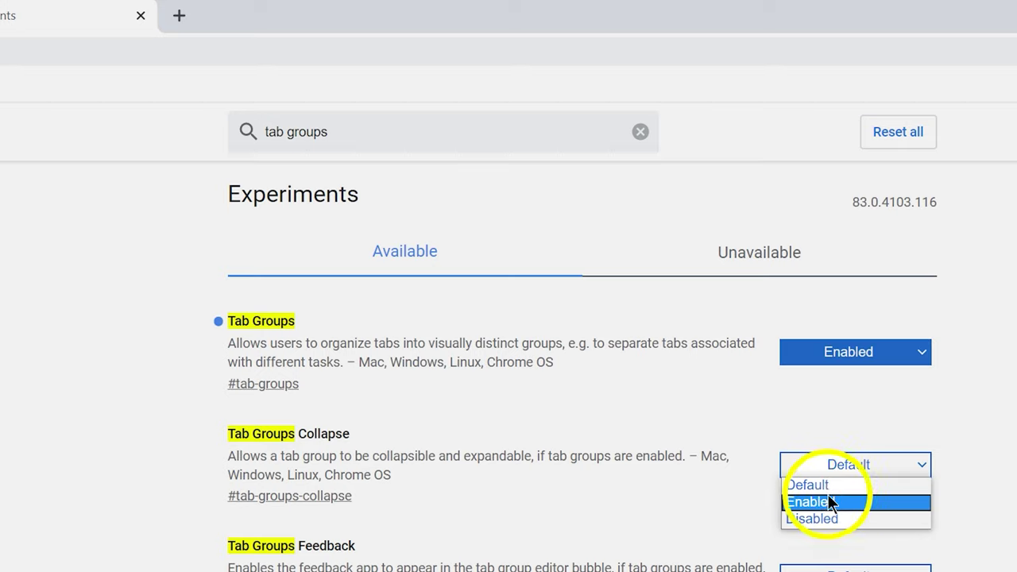
pyautogui.click(830, 502)
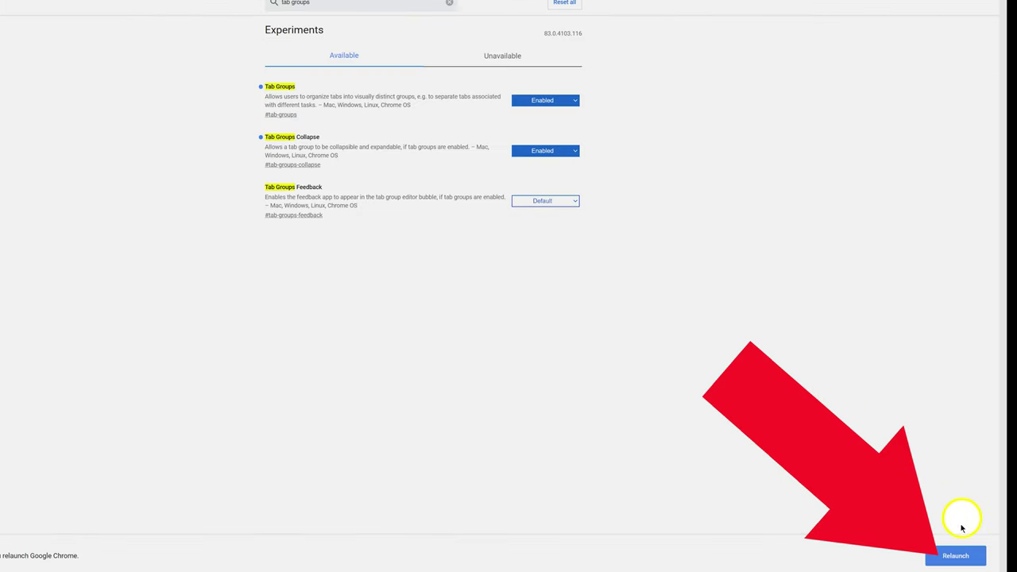
pyautogui.click(956, 558)
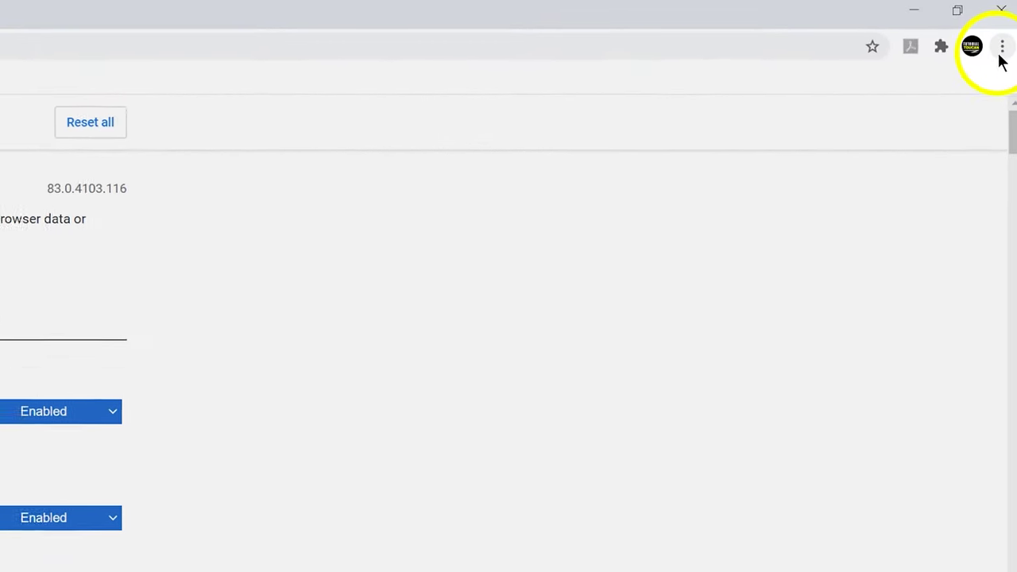
# - Go to Help > About Google Chrome in the main menu to trigger an update check
pyautogui.click(1003, 41)
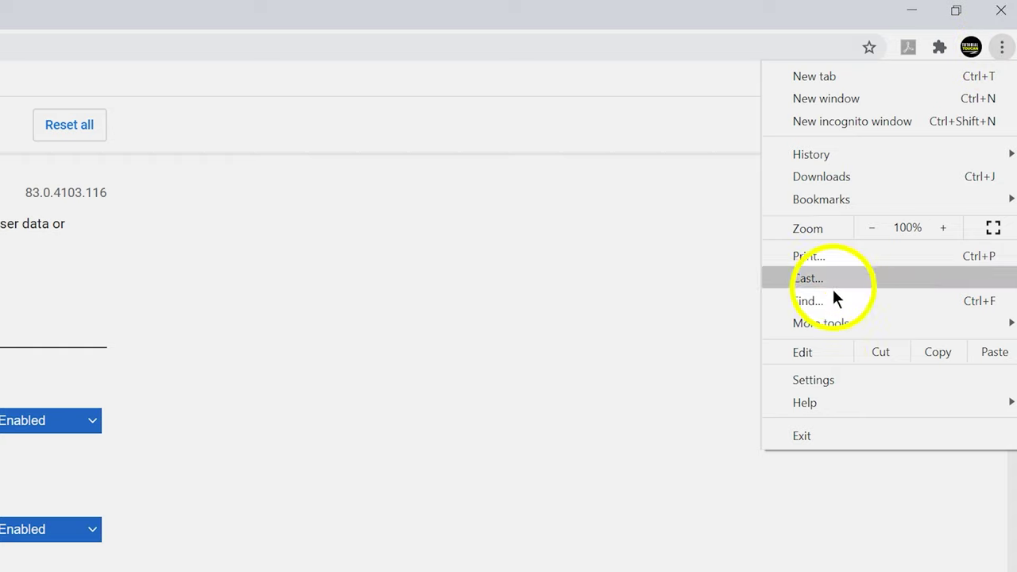
pyautogui.moveTo(820, 409)
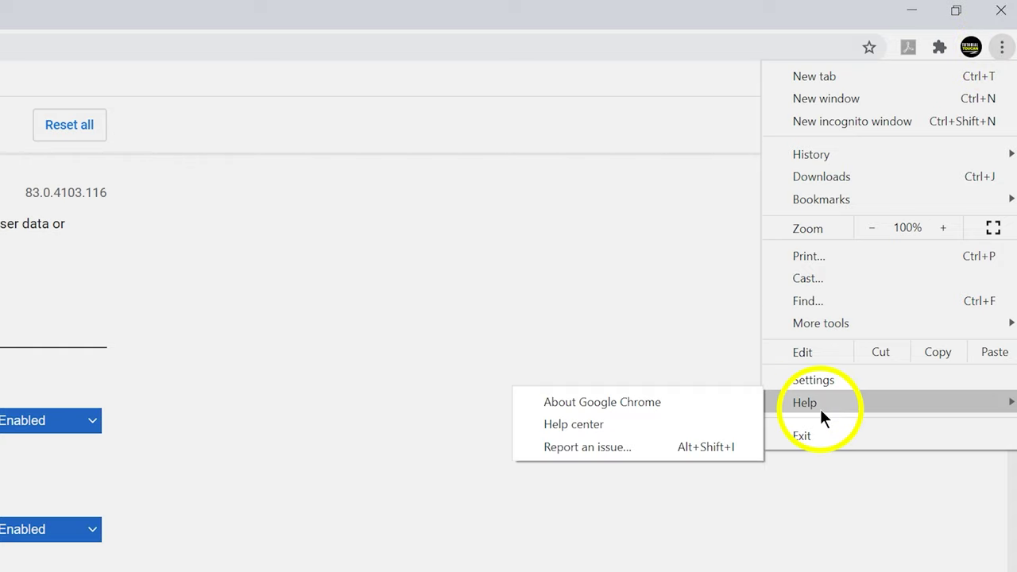
pyautogui.click(560, 401)
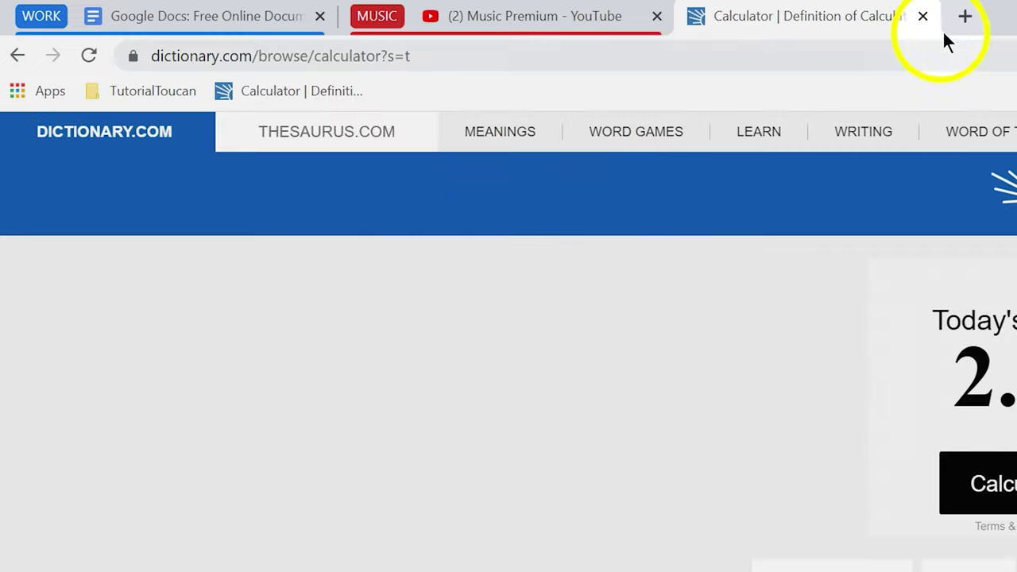
# - Confirm the Calculator definition page bookmark in the Bookmarks bar folder
pyautogui.click(965, 16)
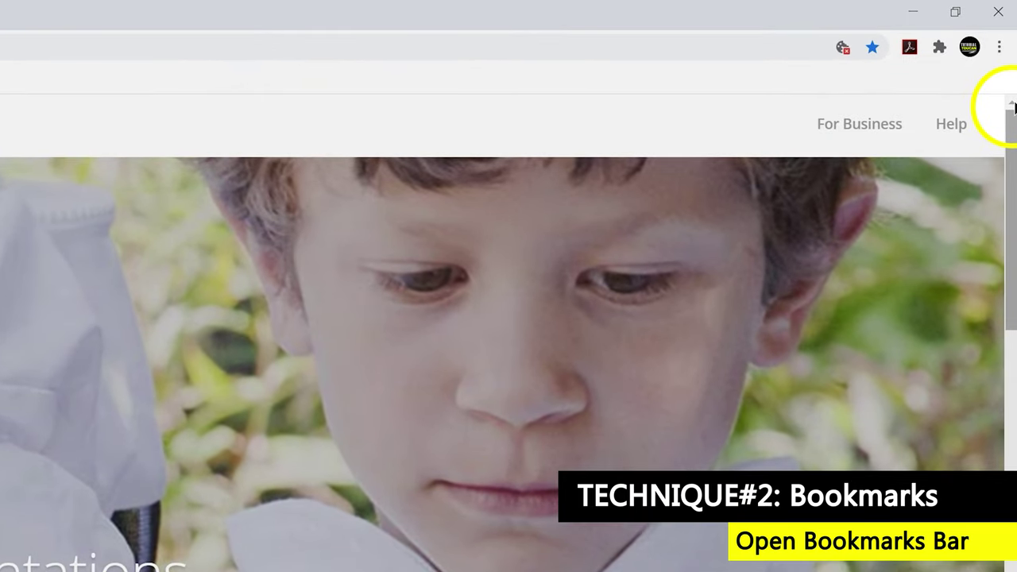
# - Turn on Bookmarks > Show bookmarks bar so TutorialToucan, Calculator and Slides stay visible
pyautogui.click(1000, 47)
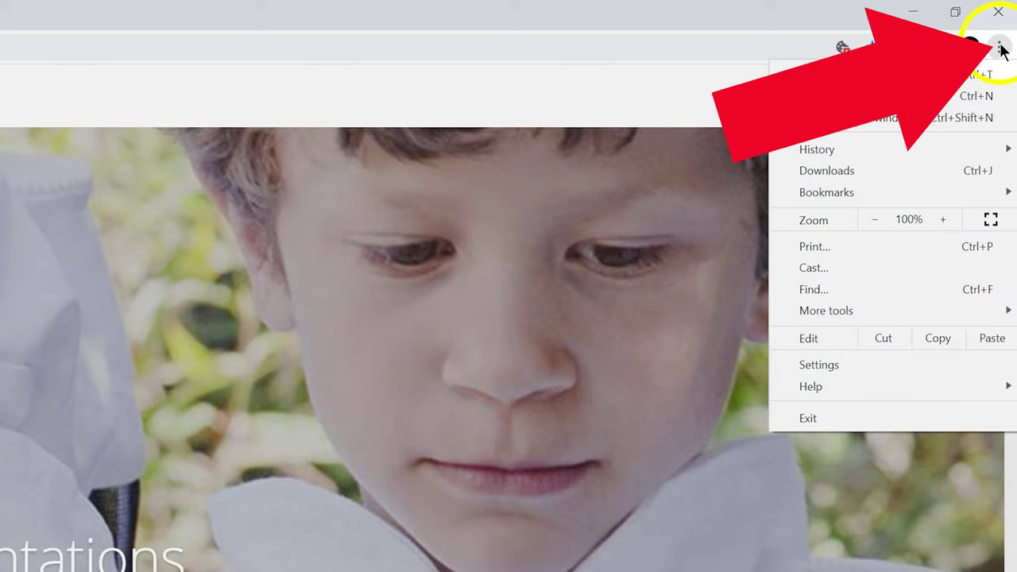
pyautogui.moveTo(804, 192)
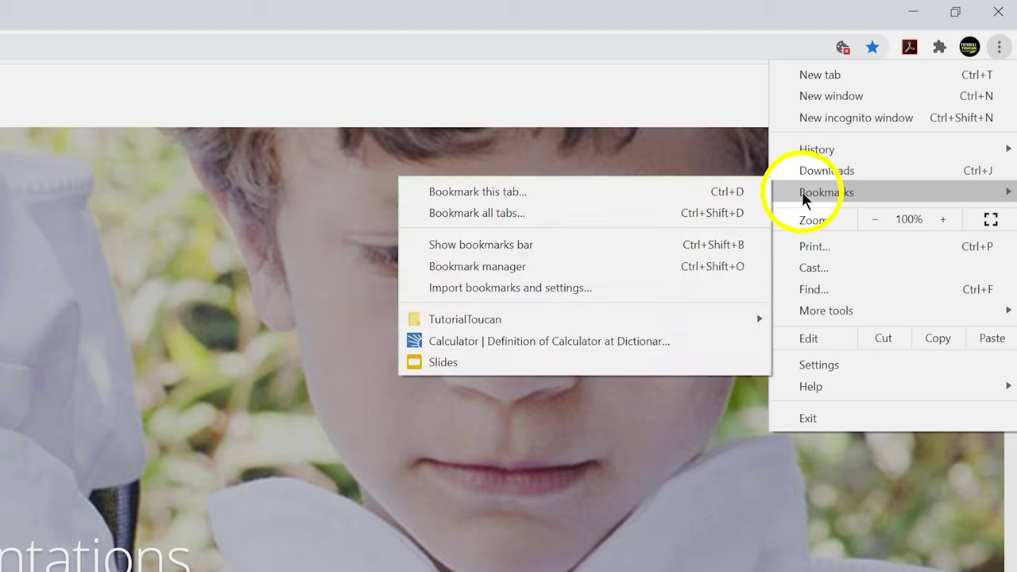
pyautogui.click(441, 253)
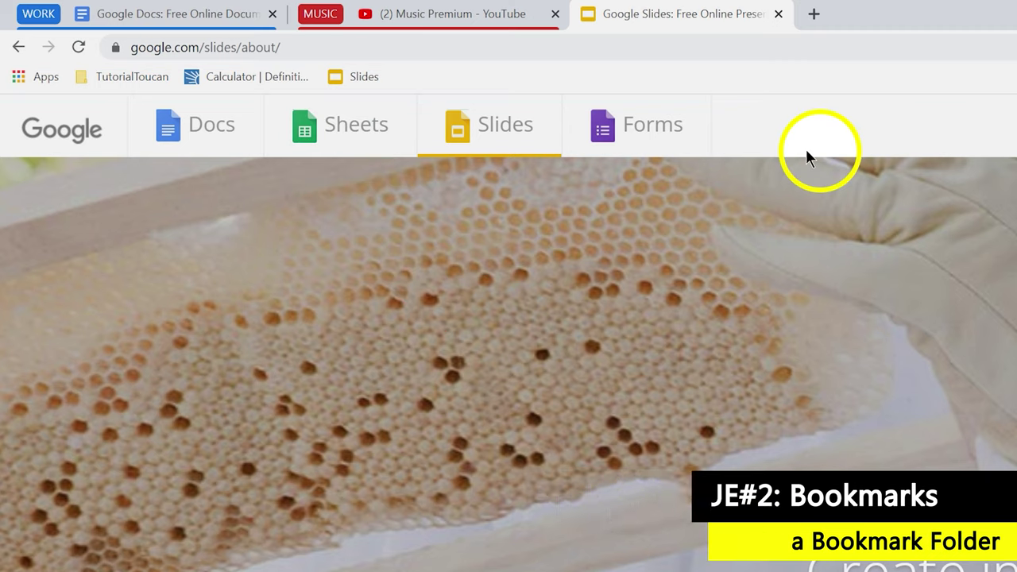
# - Add a bookmark folder named WORK with Bookmarks bar as its location and save it
pyautogui.rightClick(585, 79)
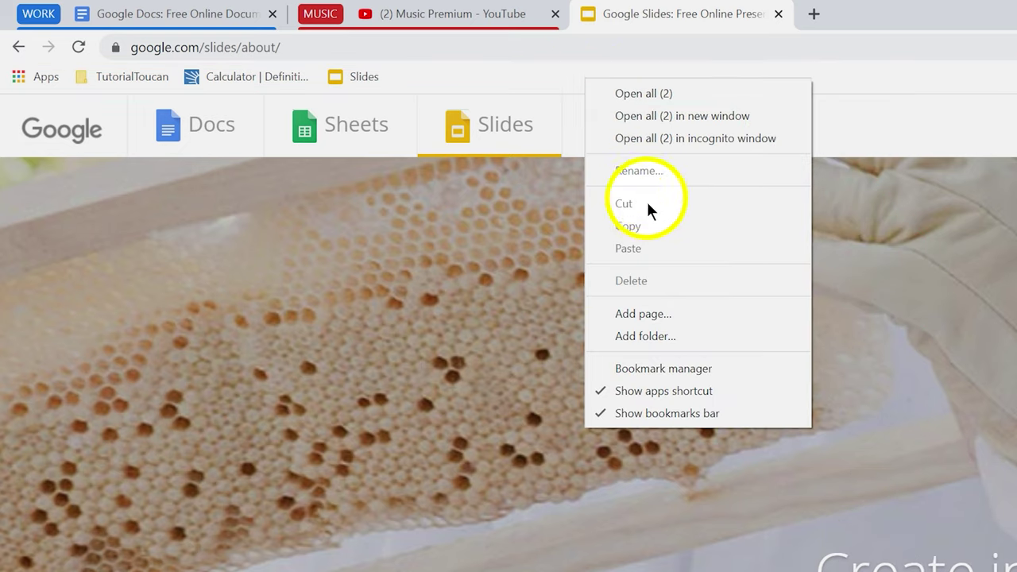
pyautogui.click(645, 337)
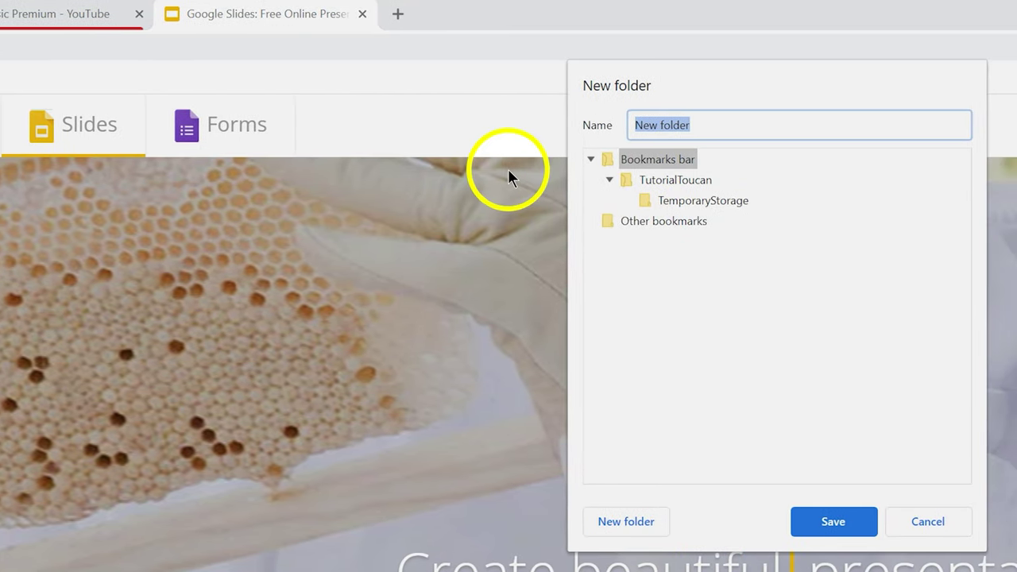
pyautogui.write('WORK')
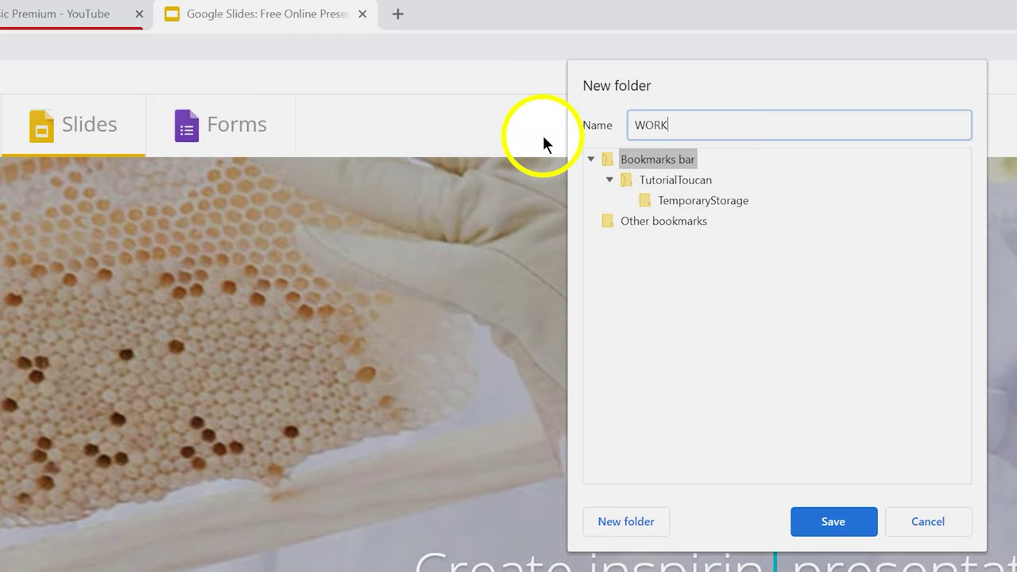
pyautogui.click(654, 160)
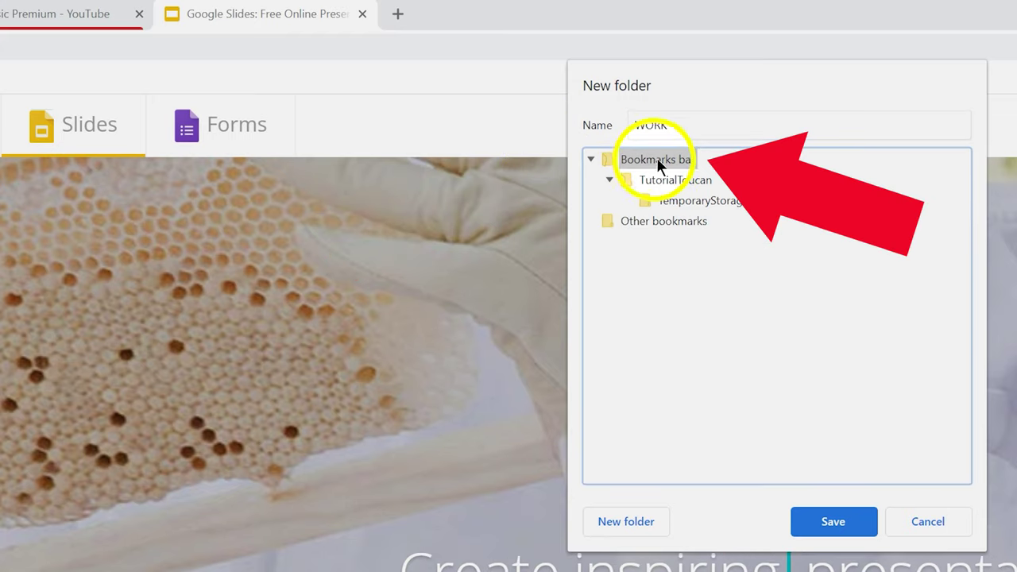
pyautogui.click(833, 521)
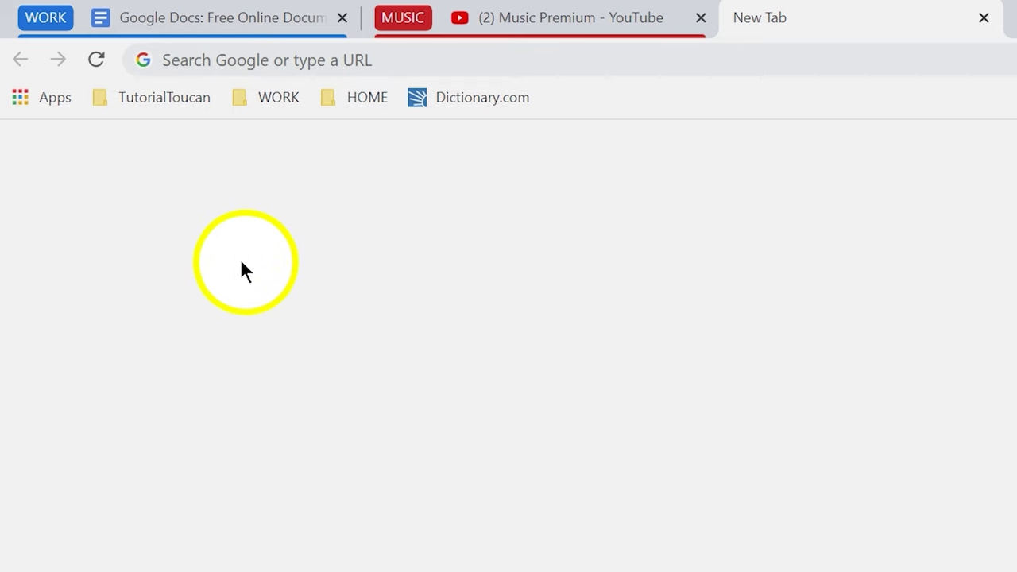
# - Drag The Home Depot to the bottom of HOME and back to the top, then show its options
pyautogui.click(359, 98)
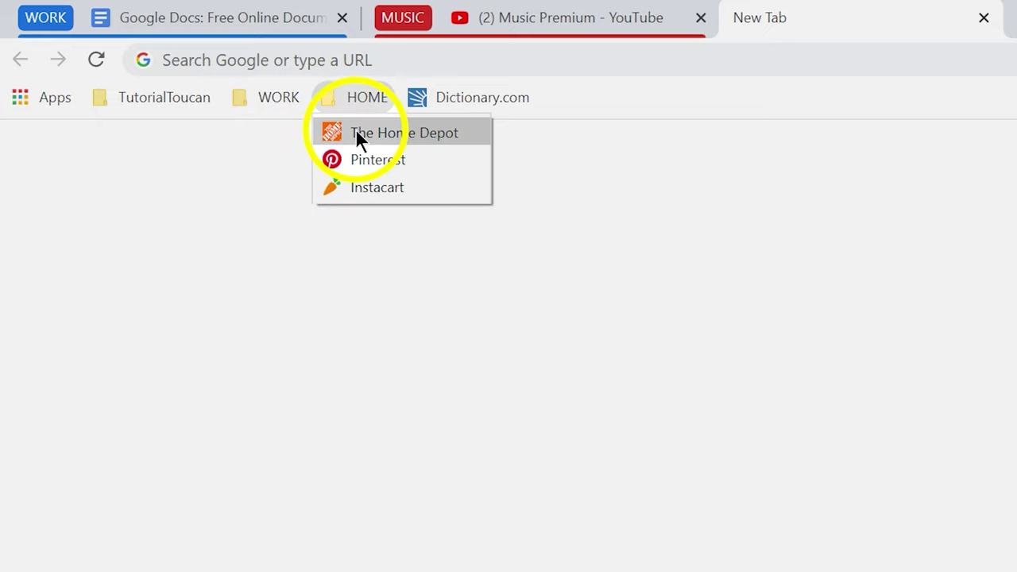
pyautogui.moveTo(356, 131); pyautogui.dragTo(366, 102)
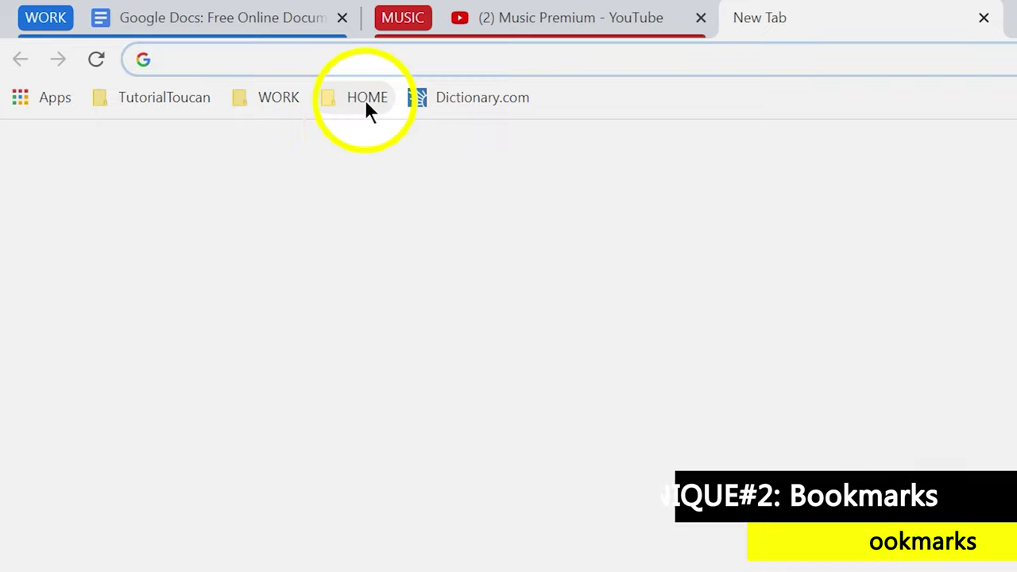
pyautogui.click(365, 102)
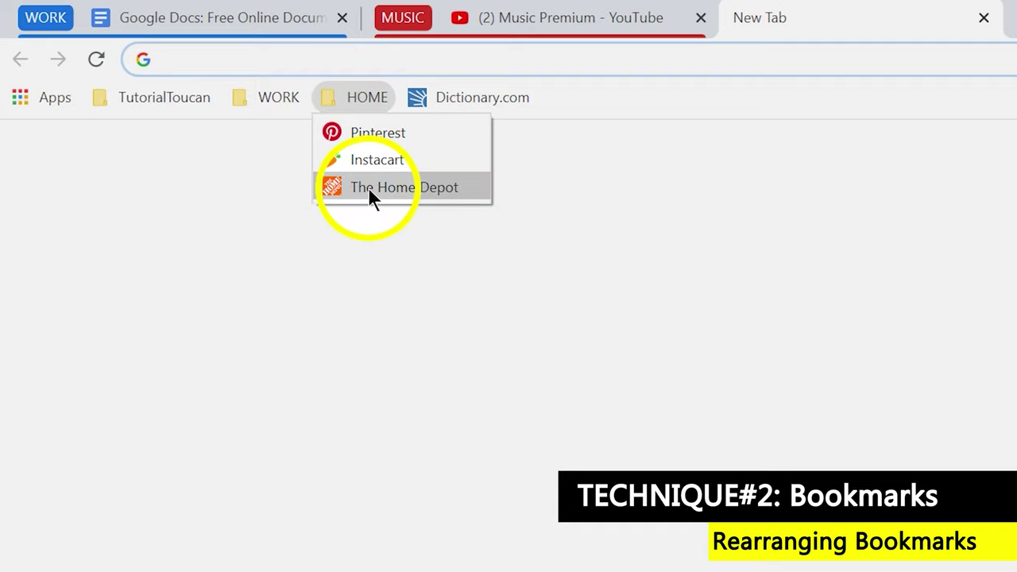
pyautogui.moveTo(368, 186); pyautogui.dragTo(366, 125)
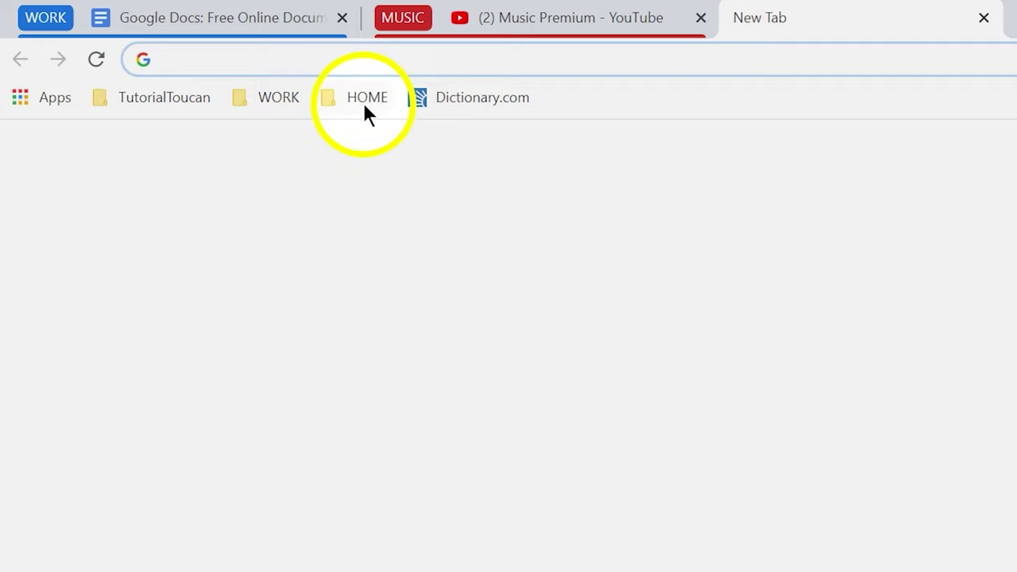
pyautogui.click(363, 103)
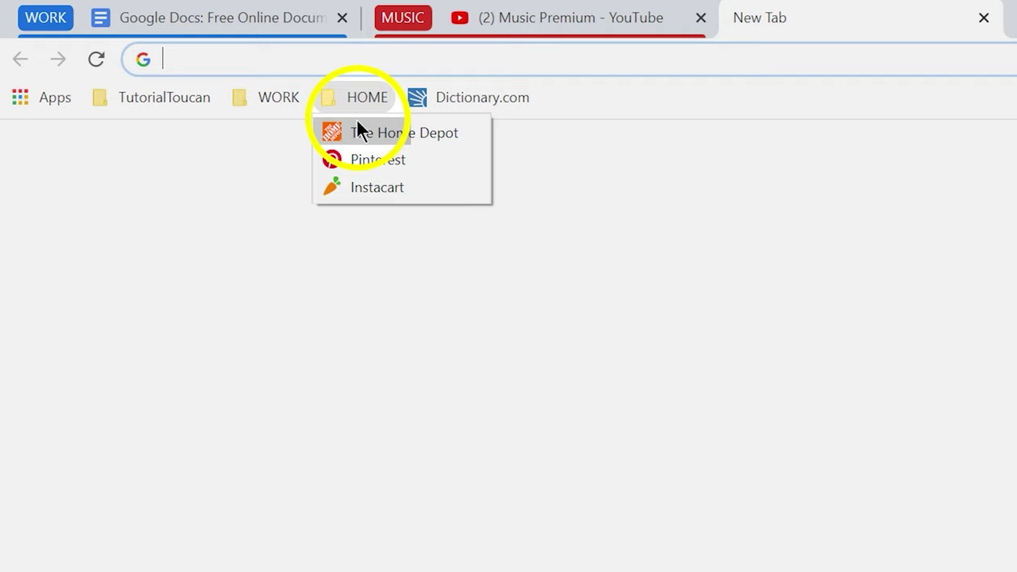
pyautogui.rightClick(356, 131)
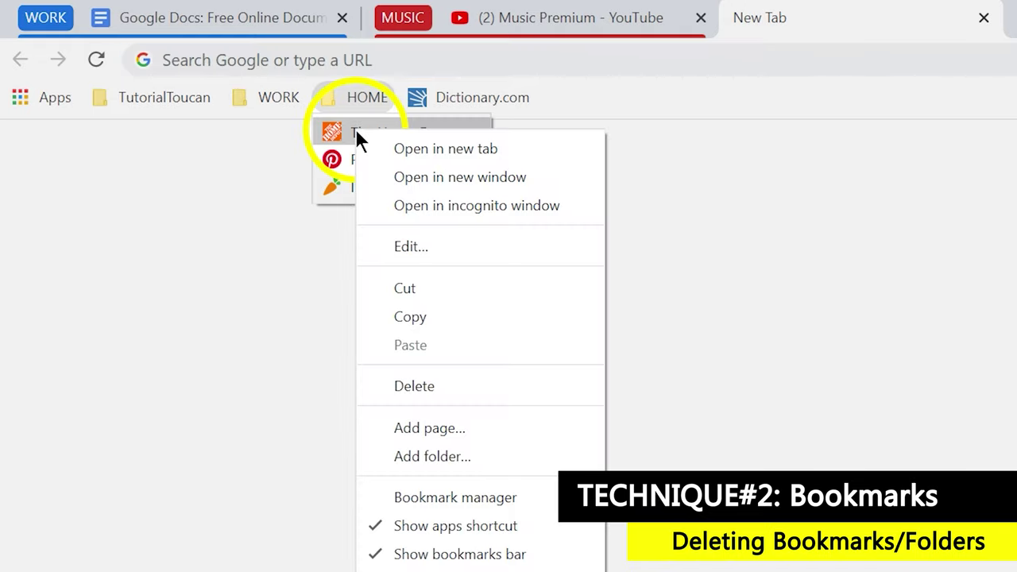
# - Remove The Home Depot bookmark and the WORK folder, then open HOME's two bookmarks as tabs
pyautogui.click(407, 385)
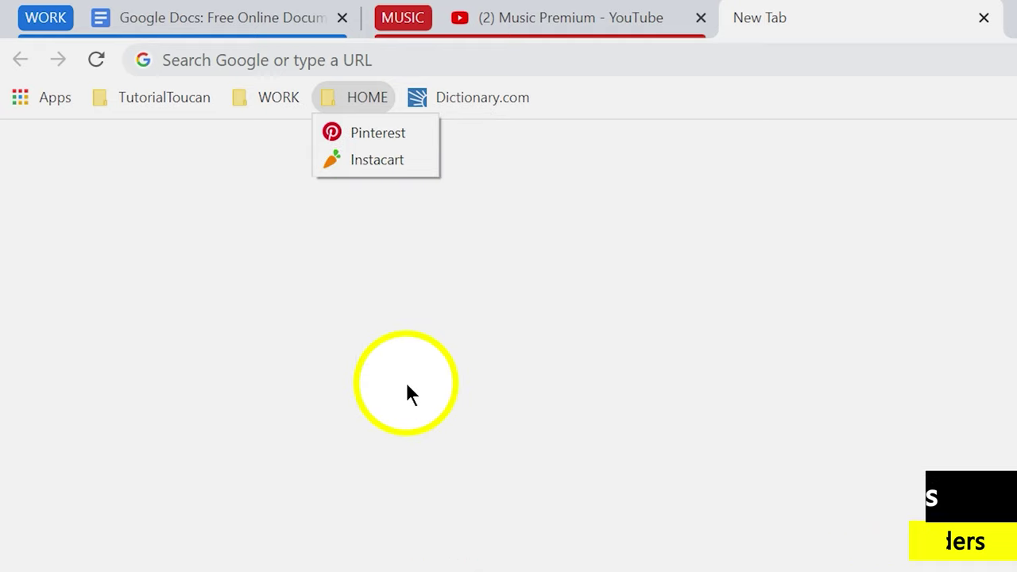
pyautogui.click(295, 286)
pyautogui.rightClick(266, 102)
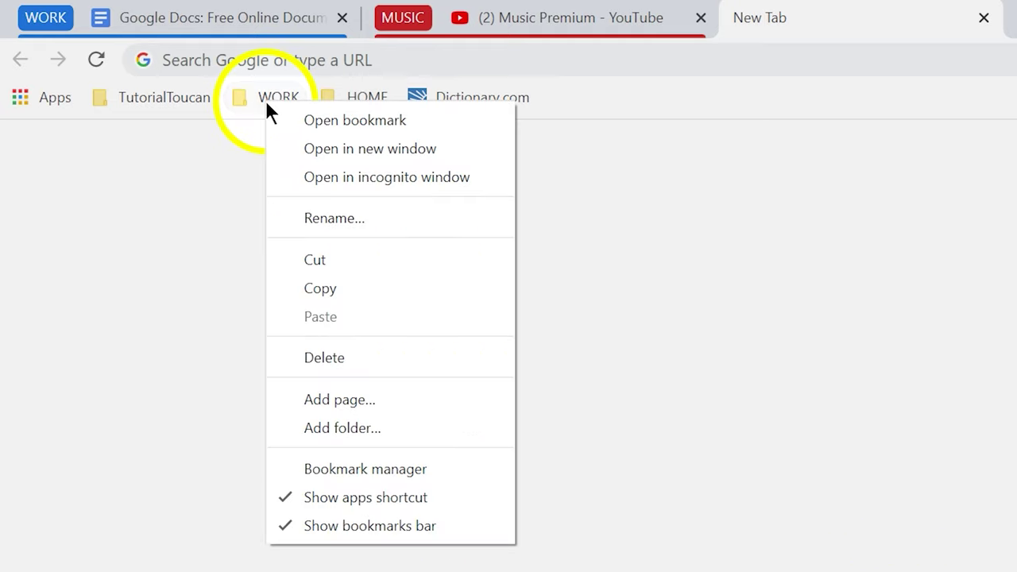
pyautogui.click(326, 361)
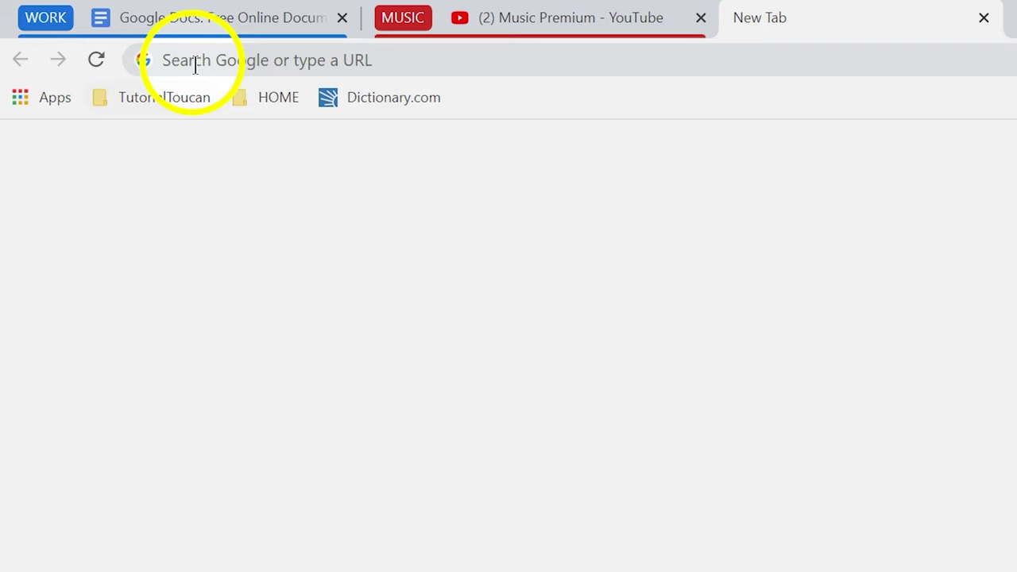
pyautogui.rightClick(280, 100)
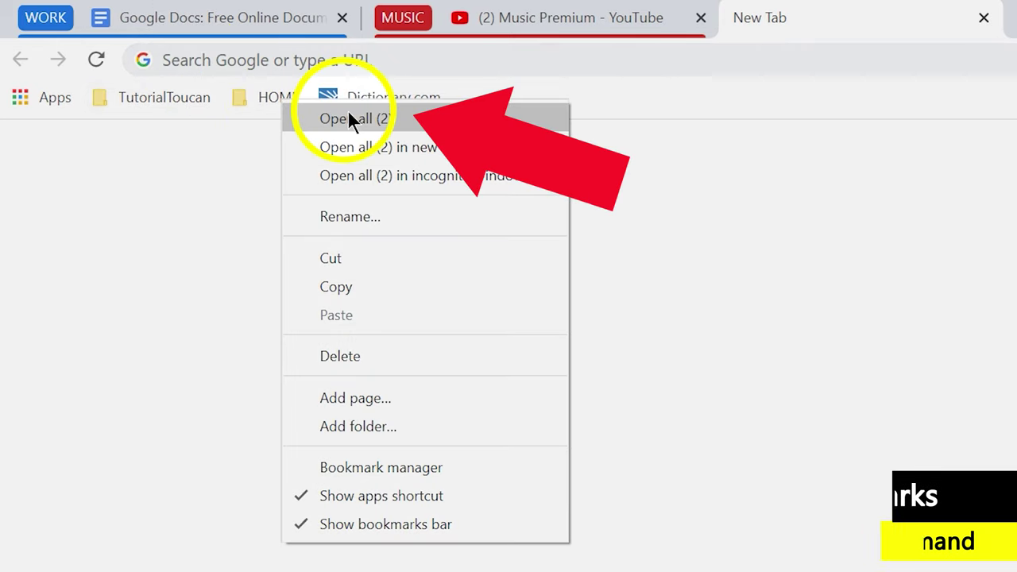
pyautogui.press('Escape')
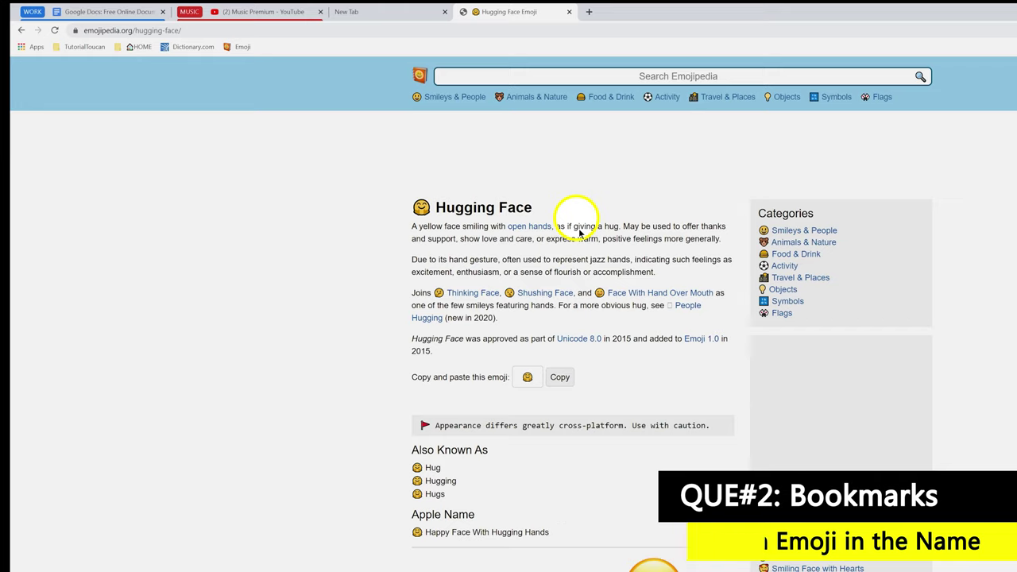
# - Copy the Hugging Face emoji from its Emojipedia page
pyautogui.click(554, 373)
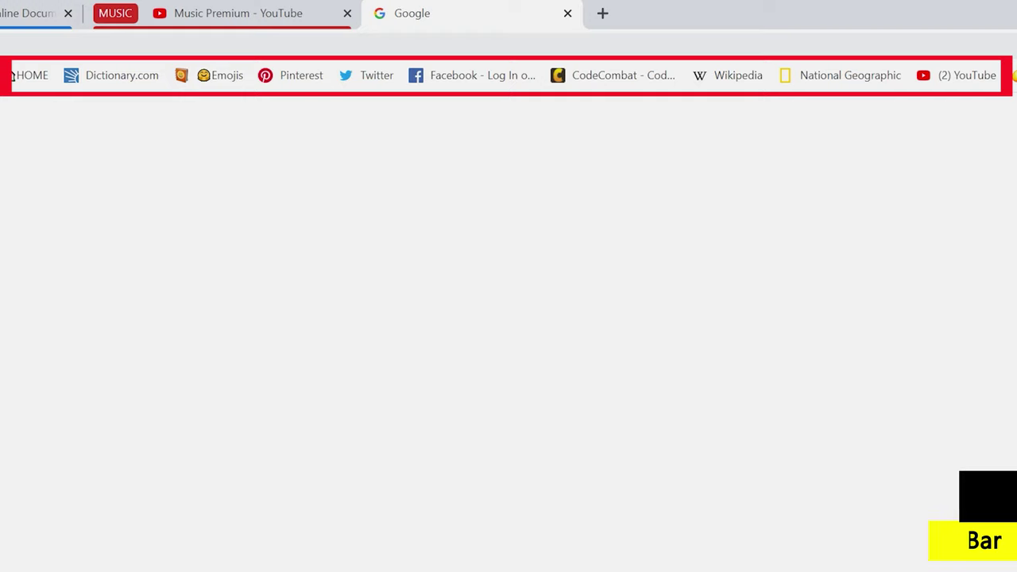
# - Clear the Dictionary.com bookmark's name so it shows as an icon only
pyautogui.rightClick(106, 83)
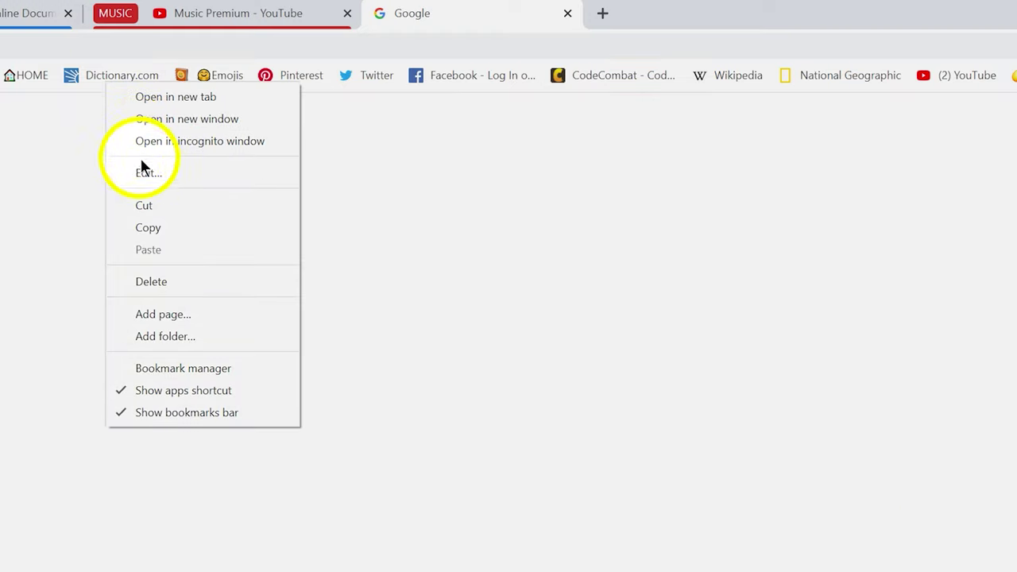
pyautogui.click(140, 170)
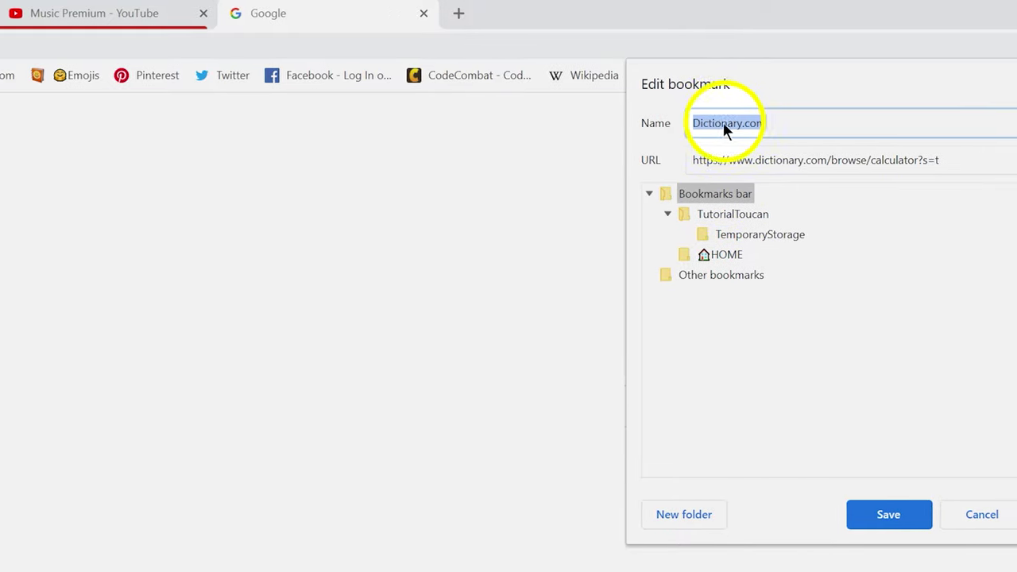
pyautogui.press('BackSpace')
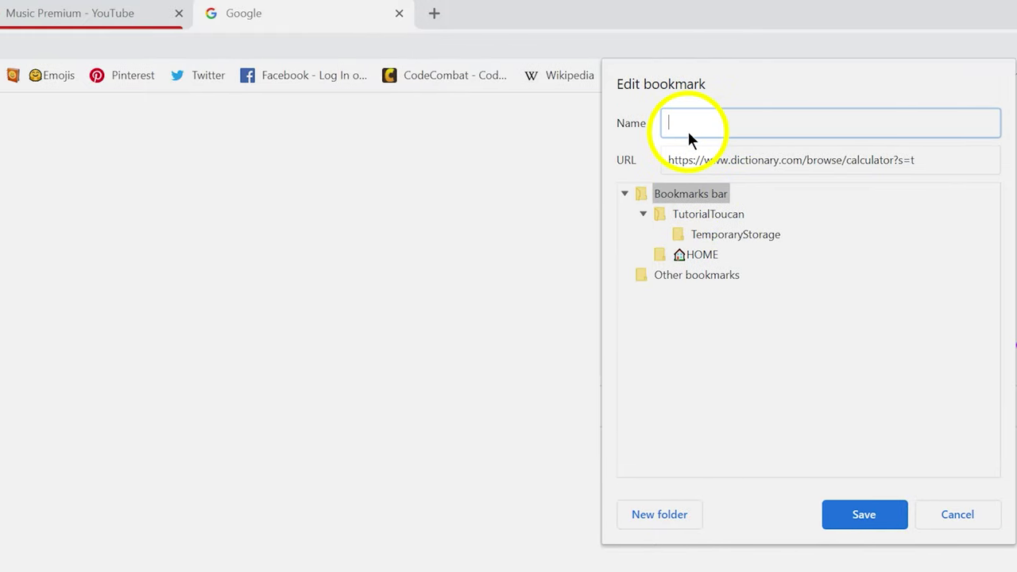
pyautogui.press('Return')
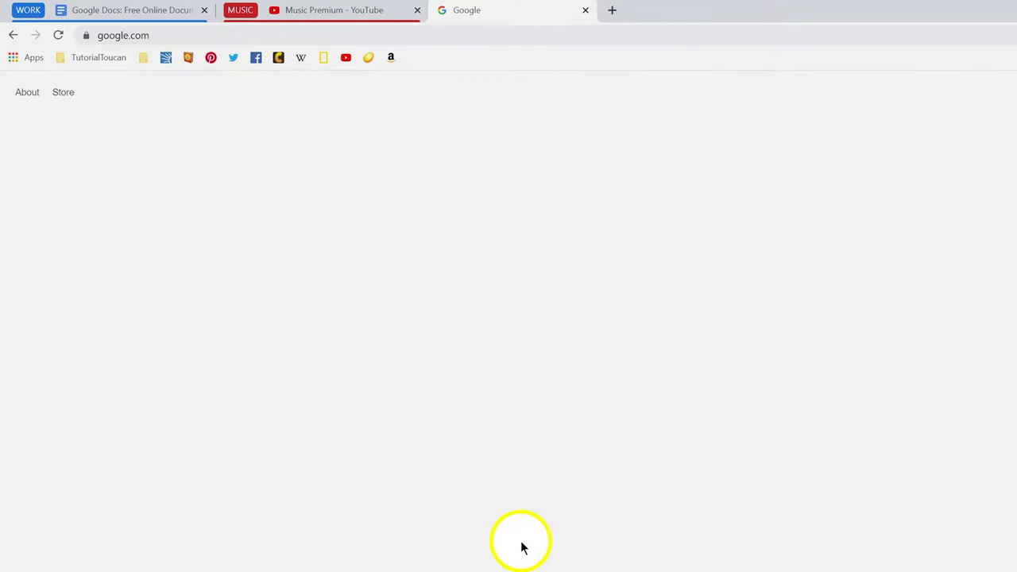
# - Install the High Contrast Colorful theme from the Web Store's Themes section and dismiss the notice
pyautogui.click(25, 57)
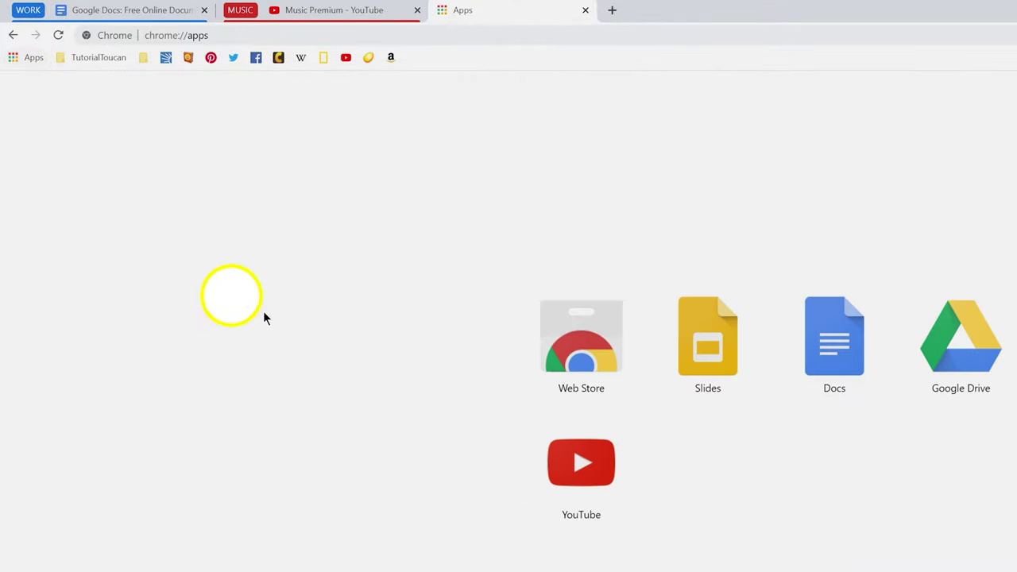
pyautogui.click(584, 370)
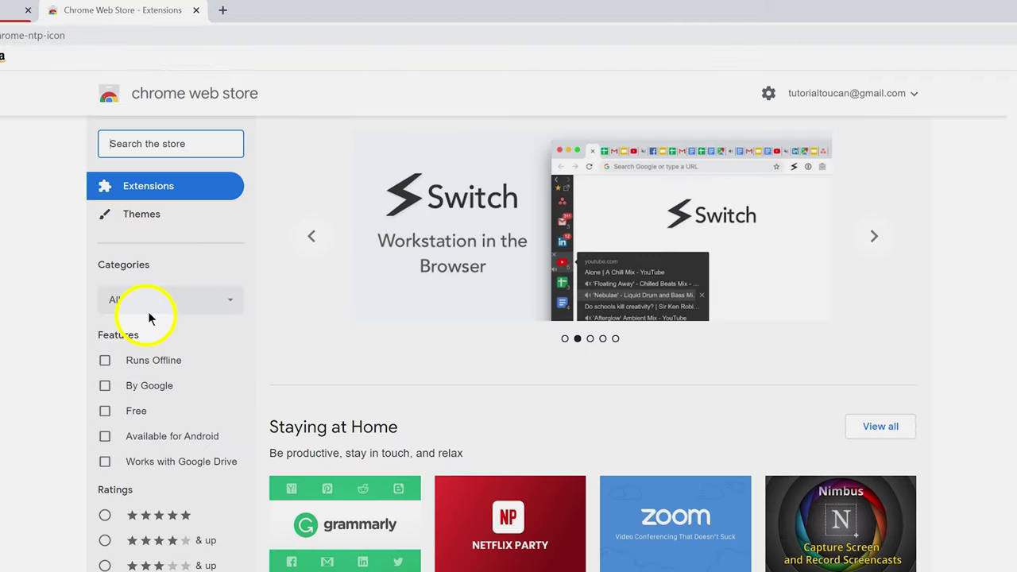
pyautogui.click(537, 216)
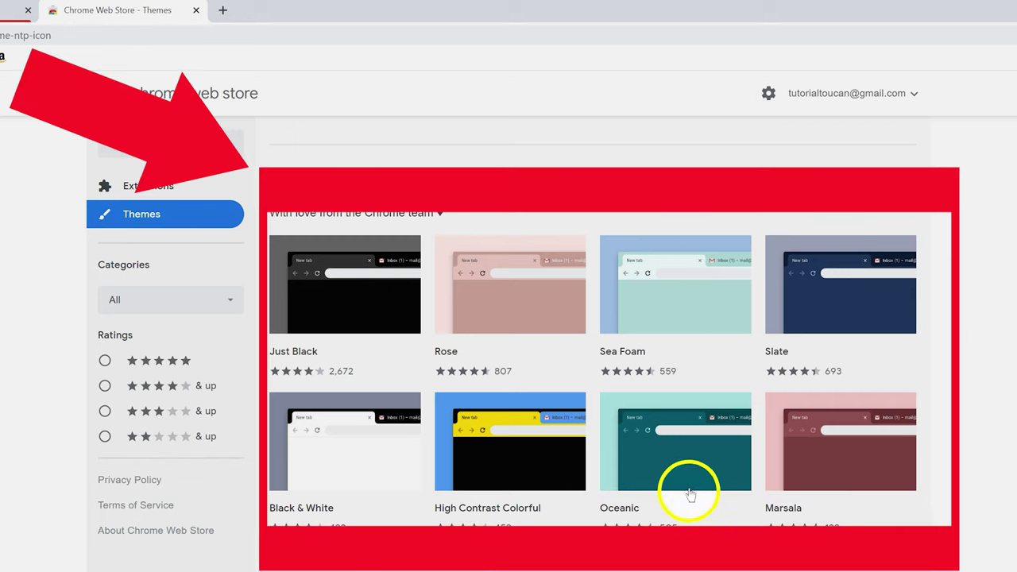
pyautogui.moveTo(533, 472)
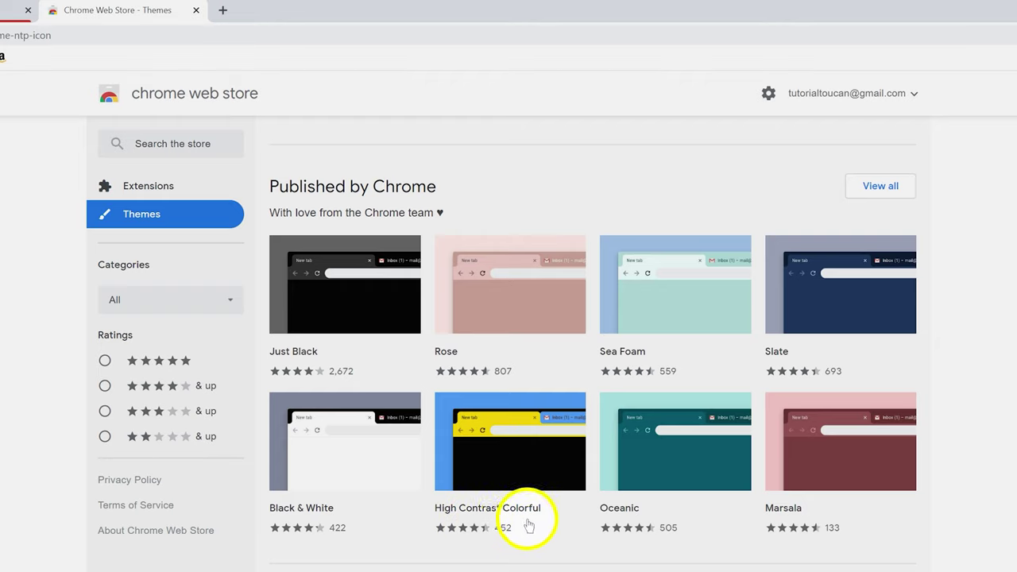
pyautogui.moveTo(537, 525)
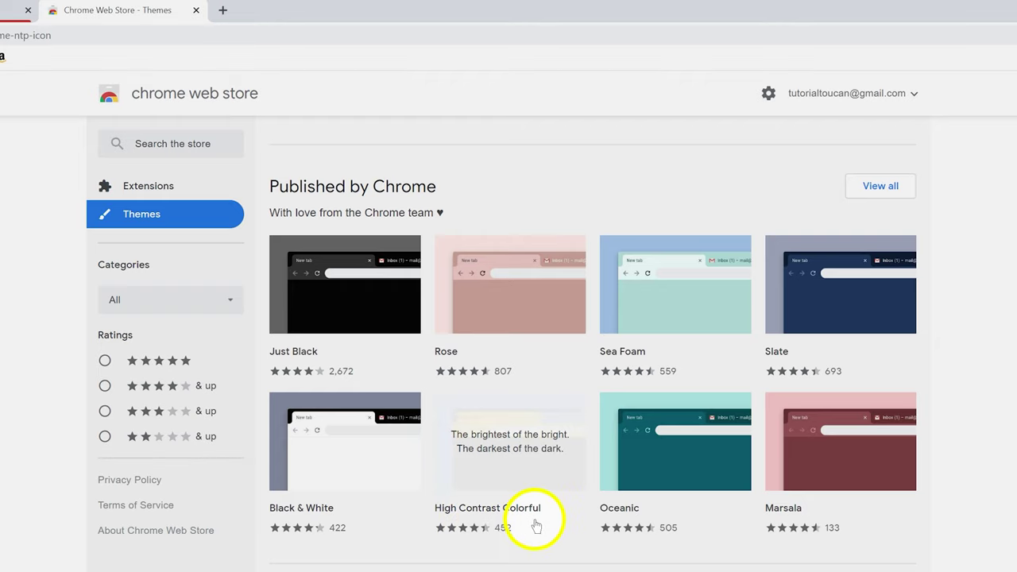
pyautogui.click(534, 470)
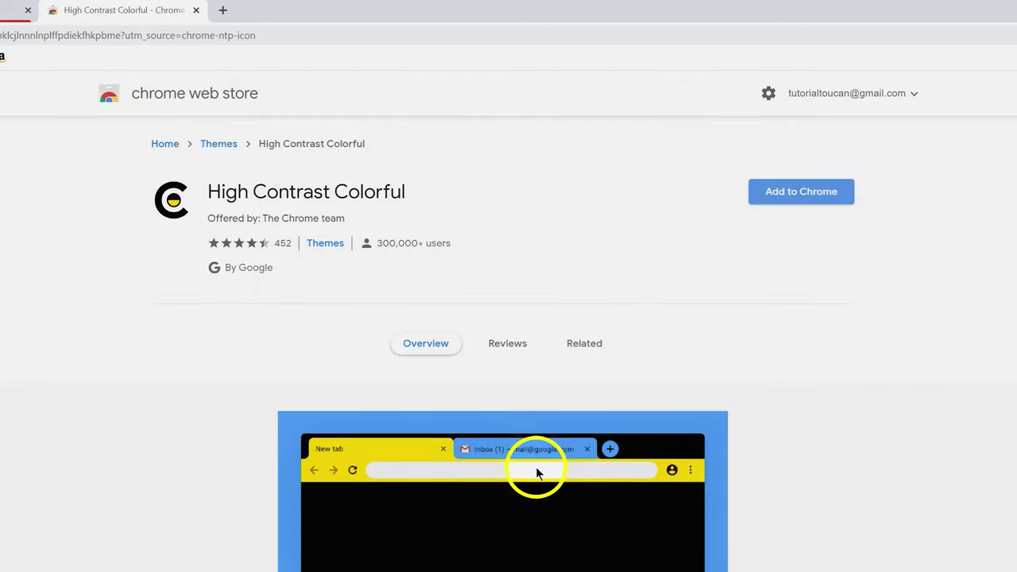
pyautogui.click(826, 191)
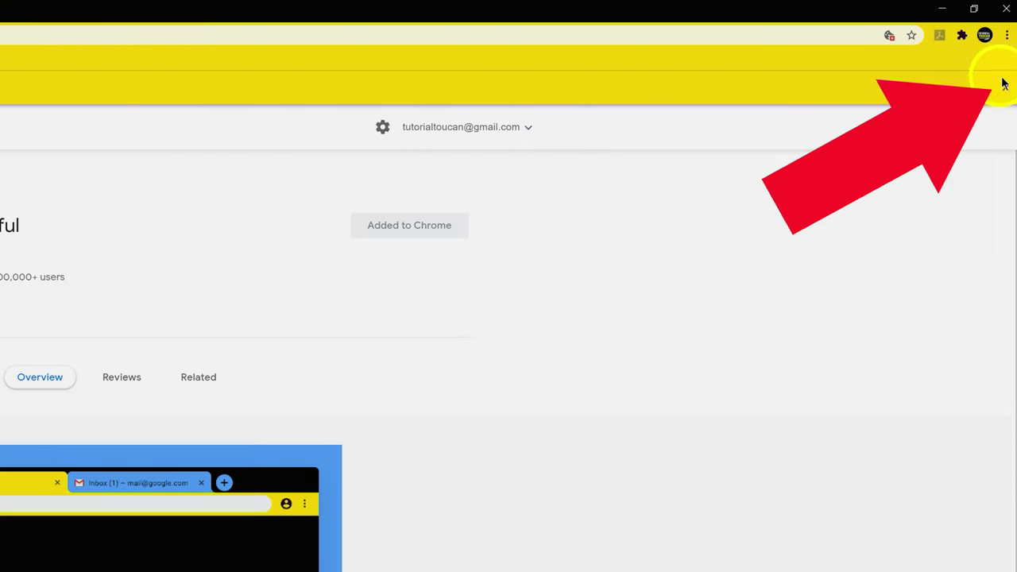
pyautogui.click(1003, 83)
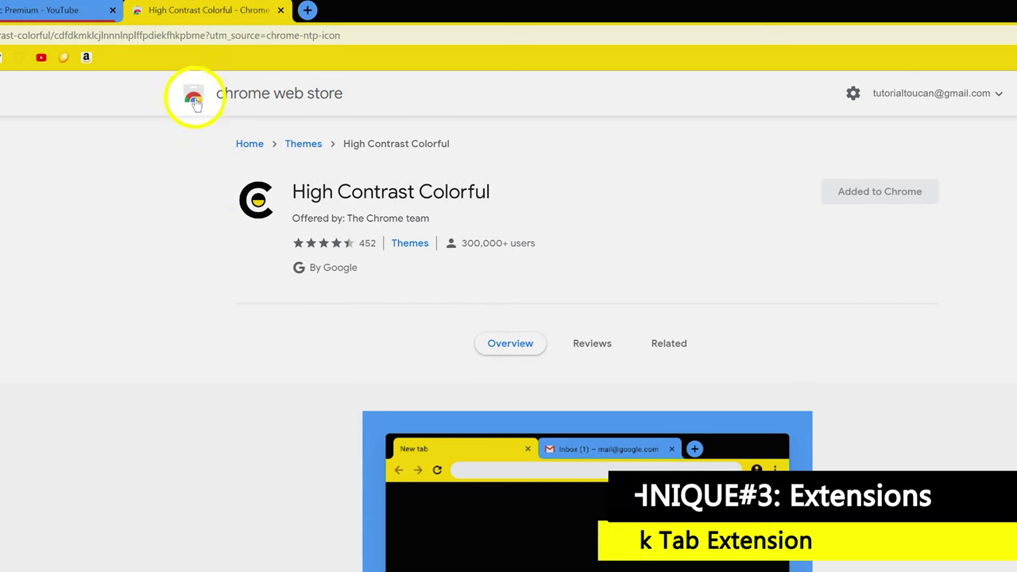
# - Search the Web Store for 'quick tab' and add the Quick Tab extension
pyautogui.click(238, 96)
pyautogui.click(238, 143)
pyautogui.write('quick tab')
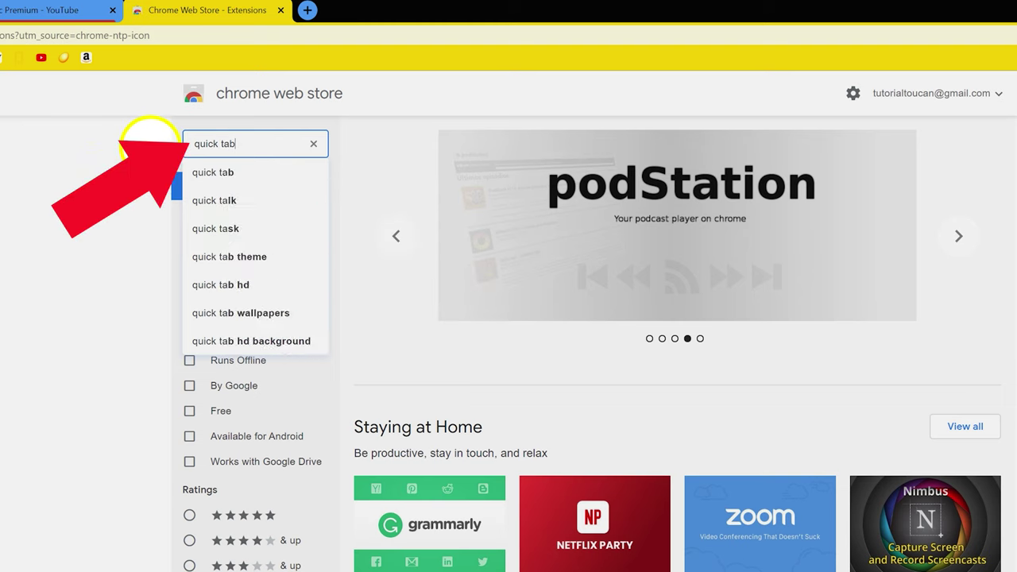
pyautogui.press('Return')
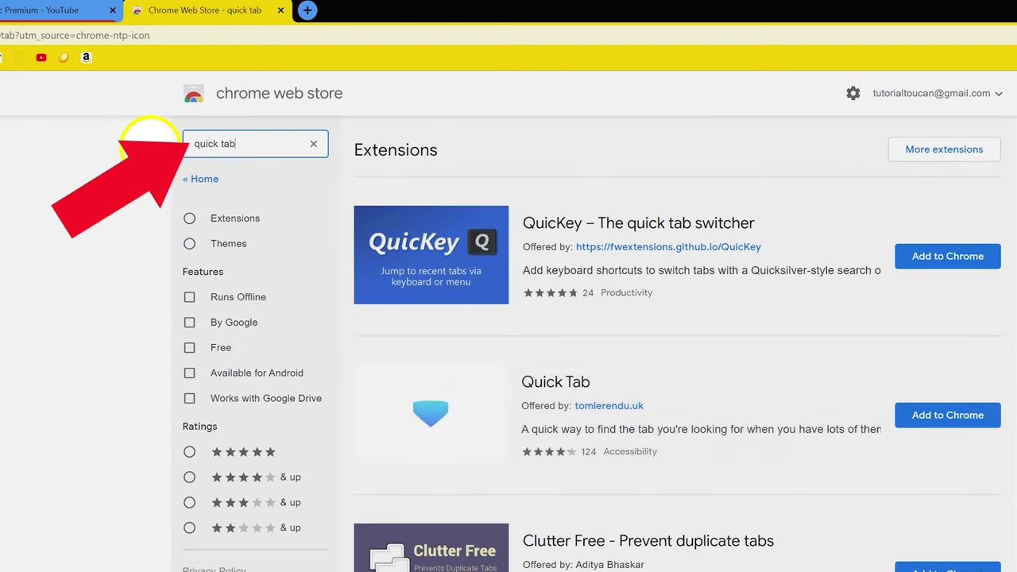
pyautogui.click(966, 422)
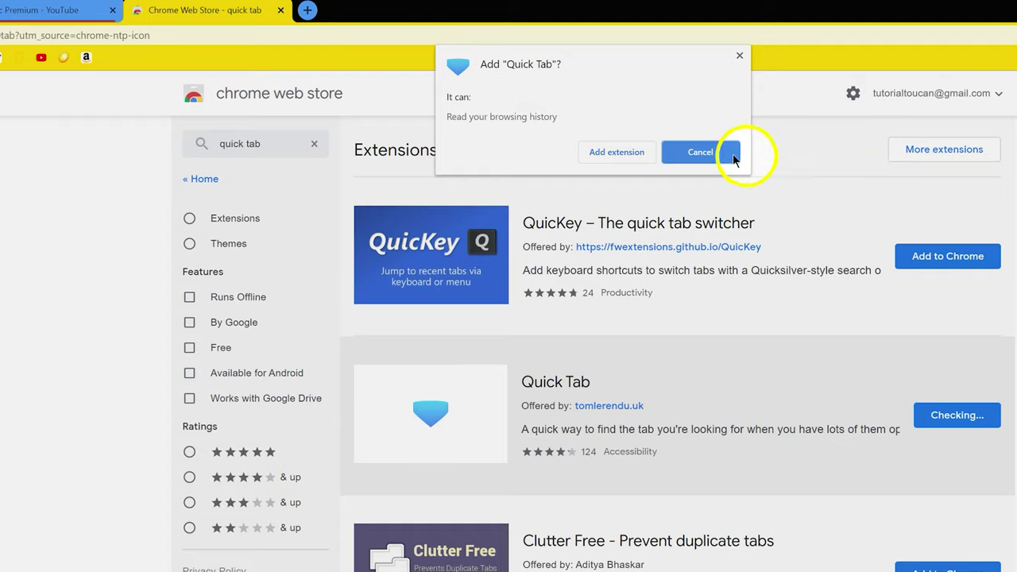
pyautogui.click(594, 152)
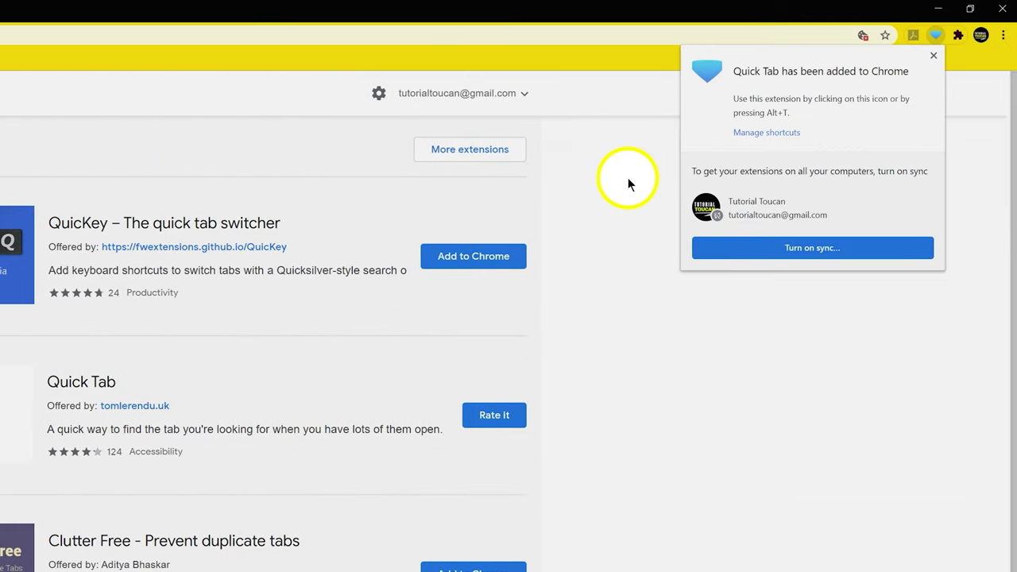
pyautogui.click(933, 54)
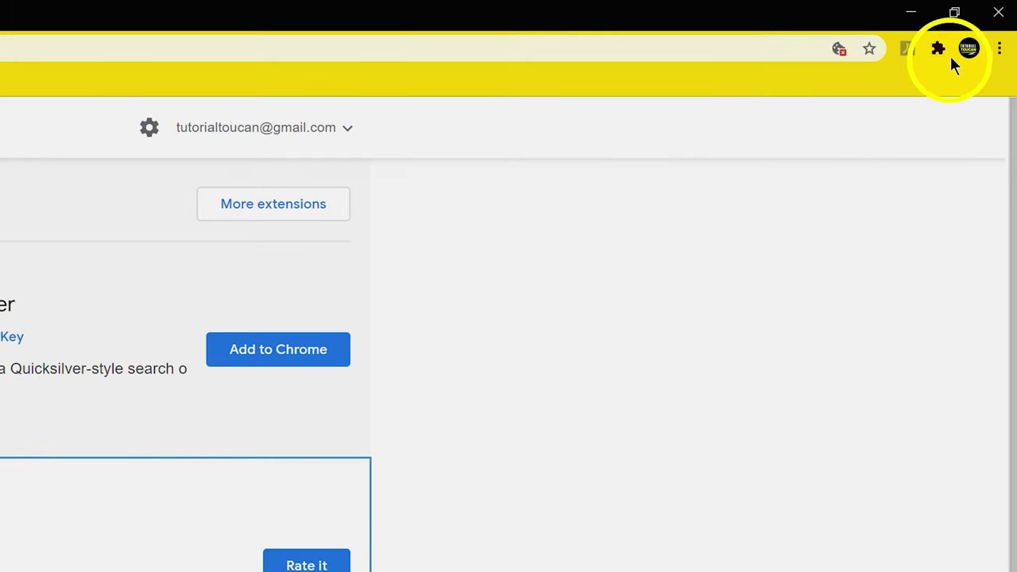
# - Pin Quick Tab to the toolbar from the Extensions menu
pyautogui.click(939, 48)
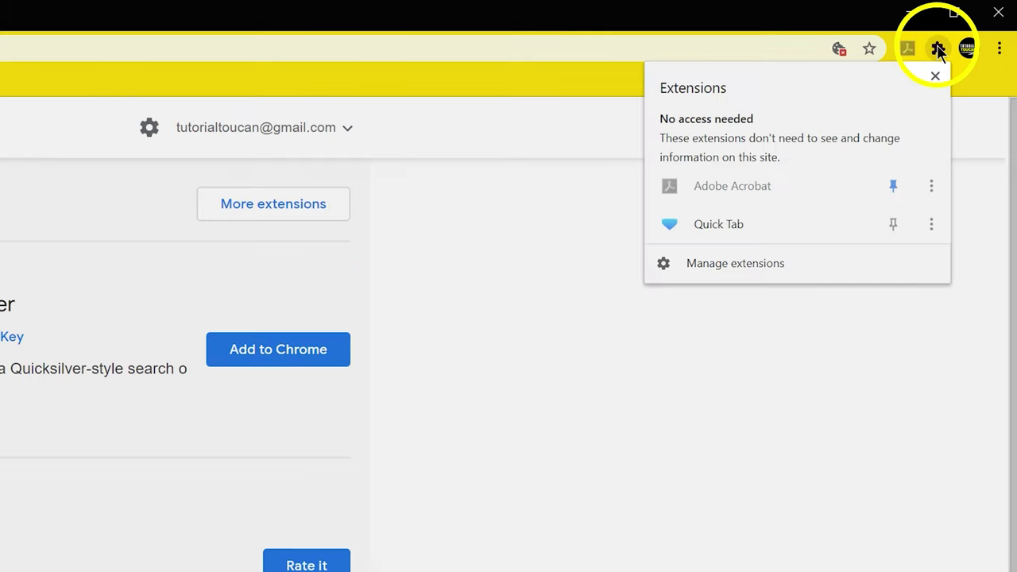
pyautogui.click(892, 229)
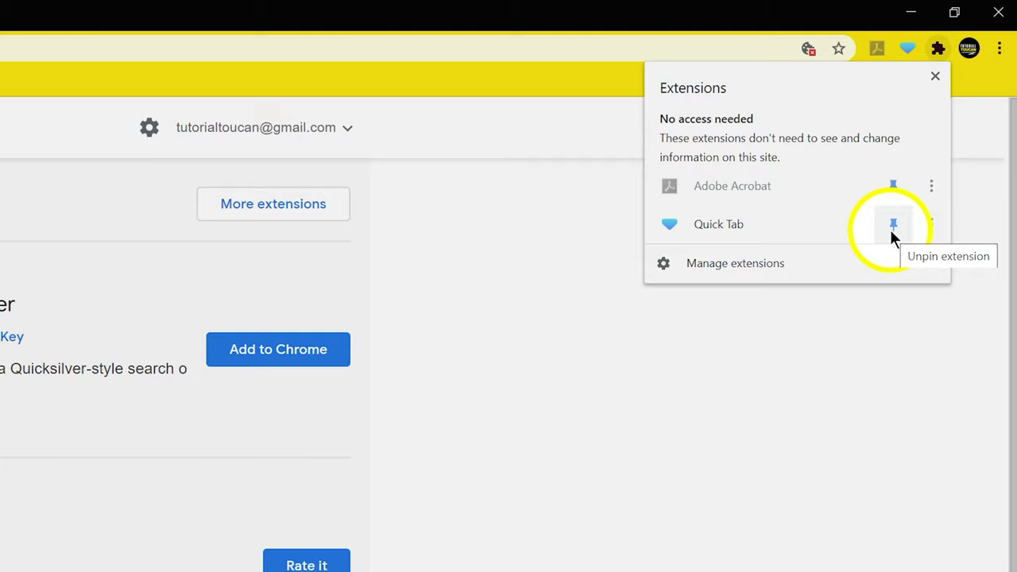
pyautogui.press('Escape')
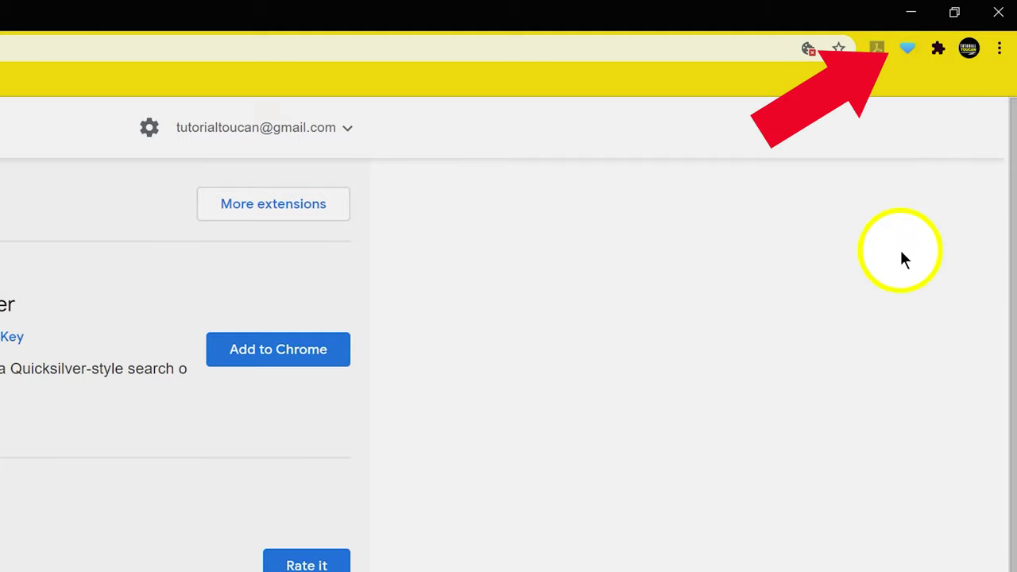
# - Check Quick Tab on the Extensions page, then open its list of open tabs
pyautogui.click(1002, 54)
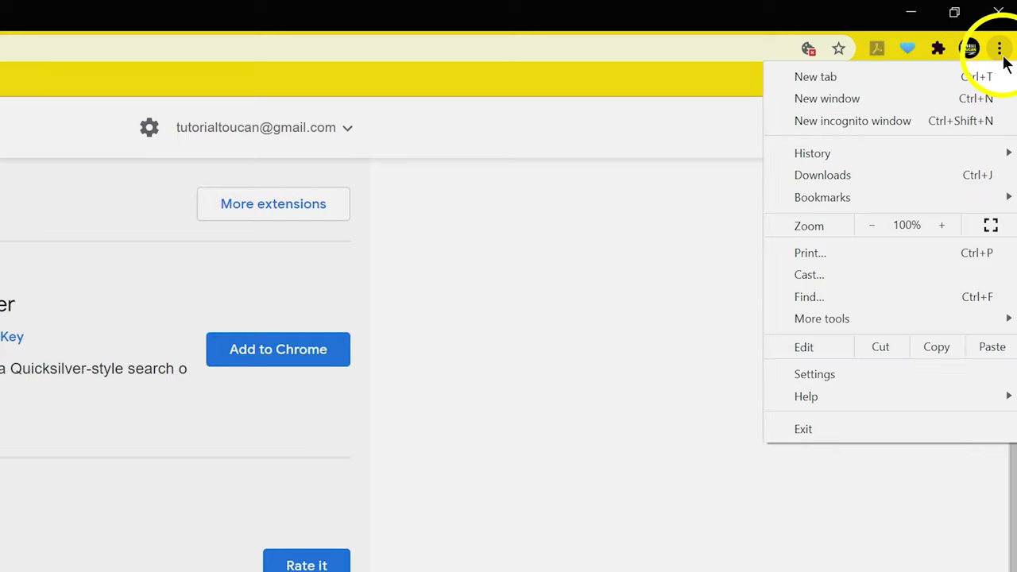
pyautogui.moveTo(804, 316)
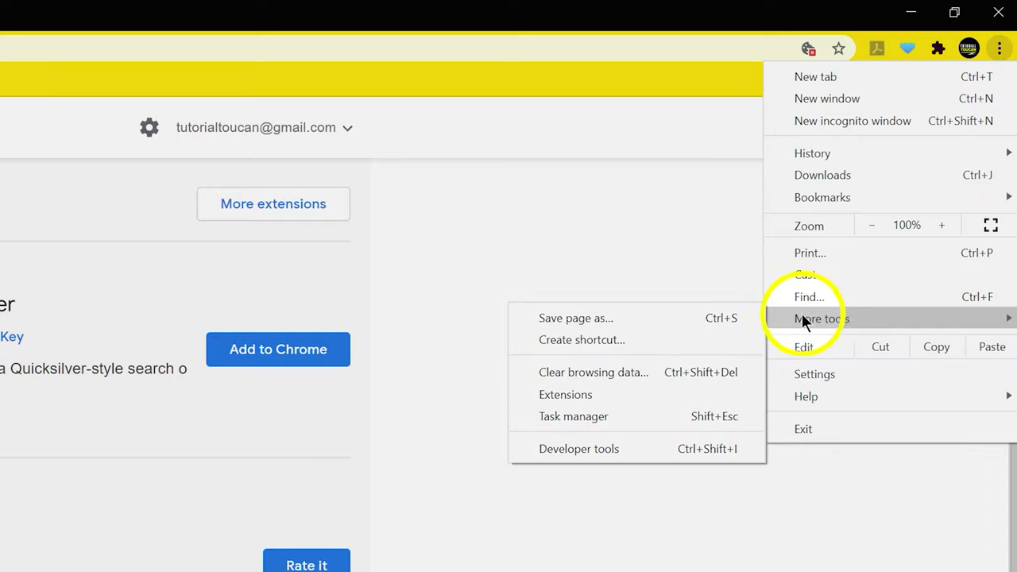
pyautogui.click(556, 394)
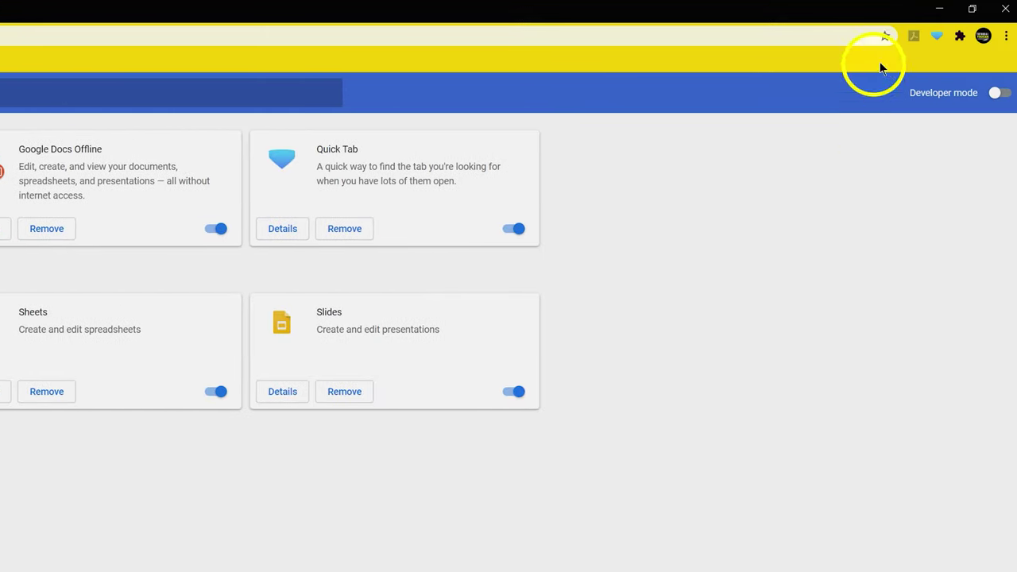
pyautogui.click(936, 36)
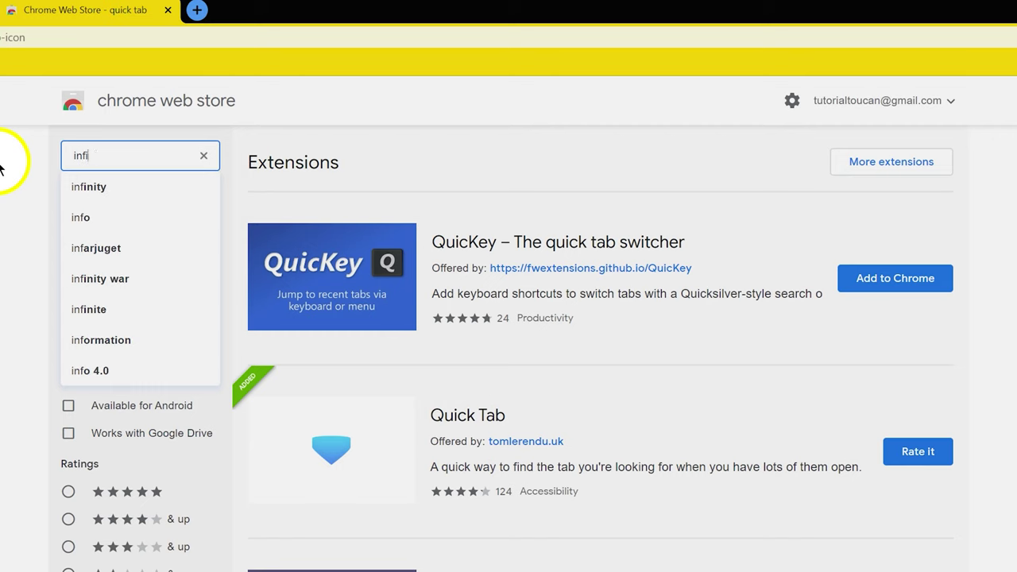
# - Search for 'infinity new tab', add the Infinity New Tab extension, and pin it
pyautogui.write('nity new tab')
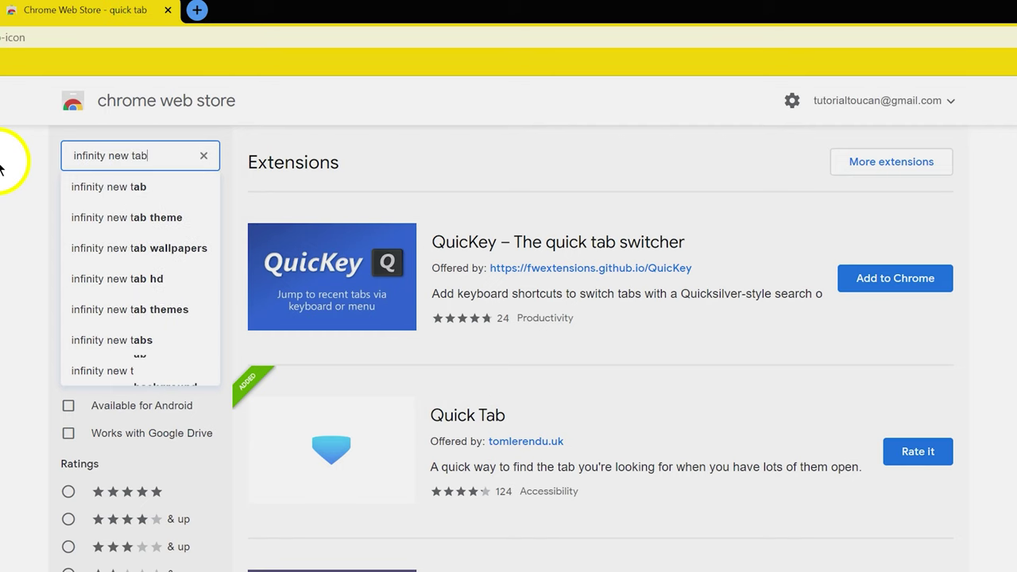
pyautogui.press('Return')
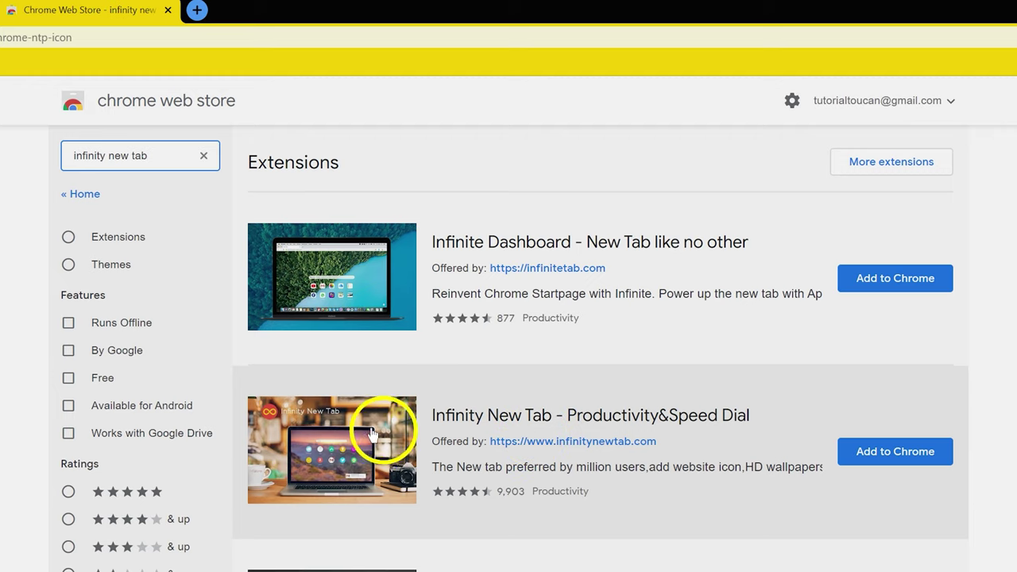
pyautogui.click(904, 460)
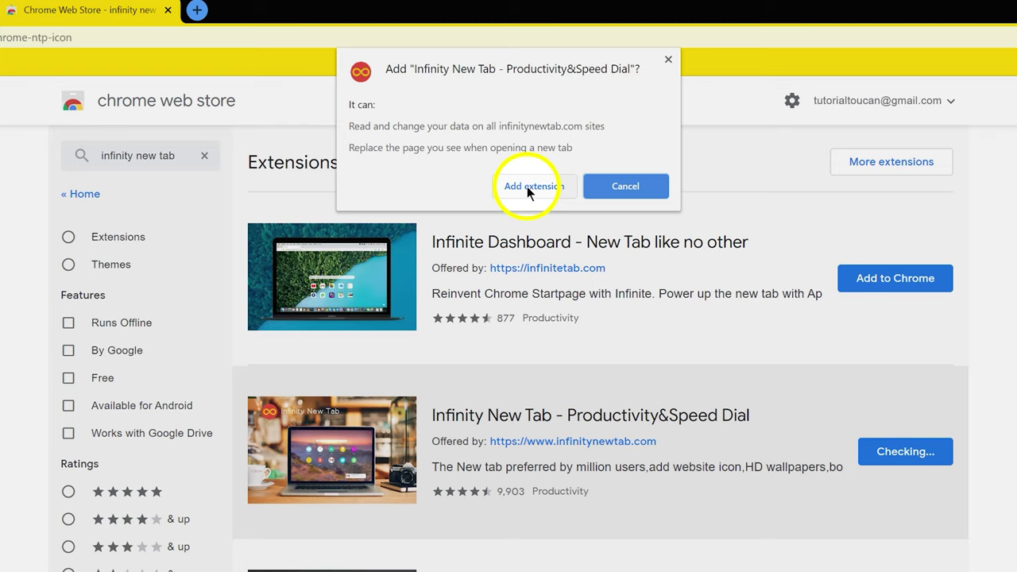
pyautogui.click(527, 186)
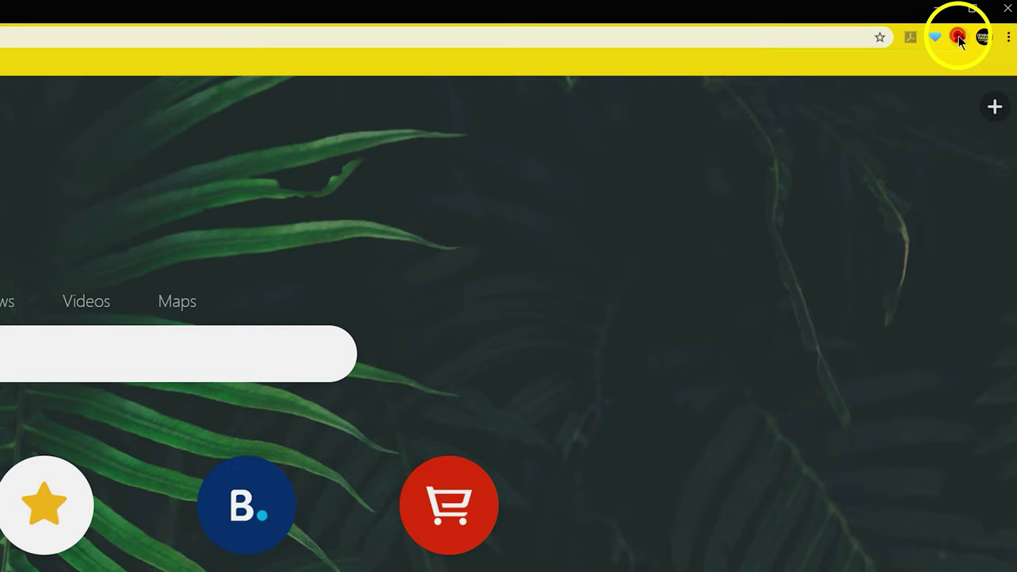
pyautogui.click(959, 36)
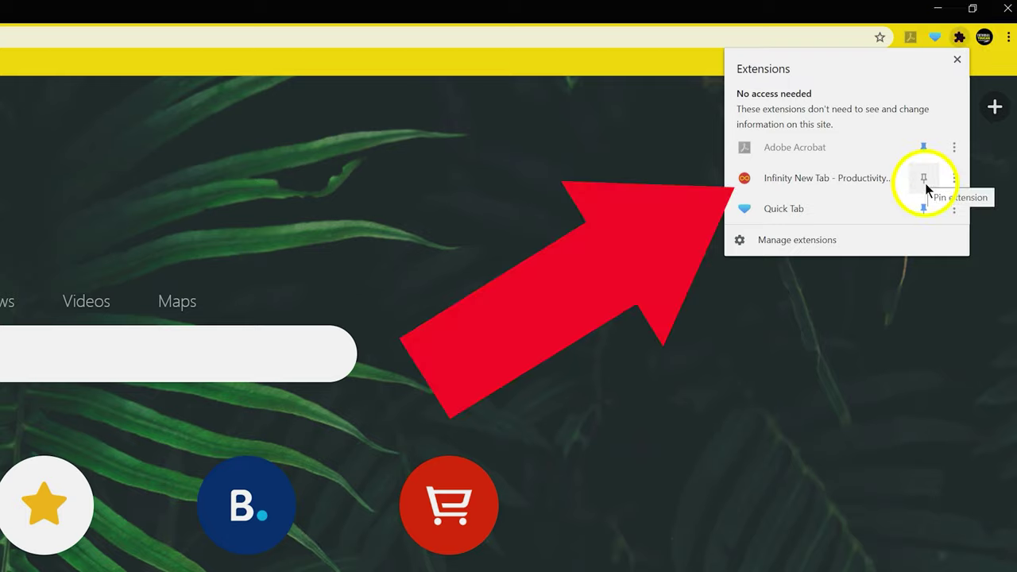
pyautogui.click(924, 177)
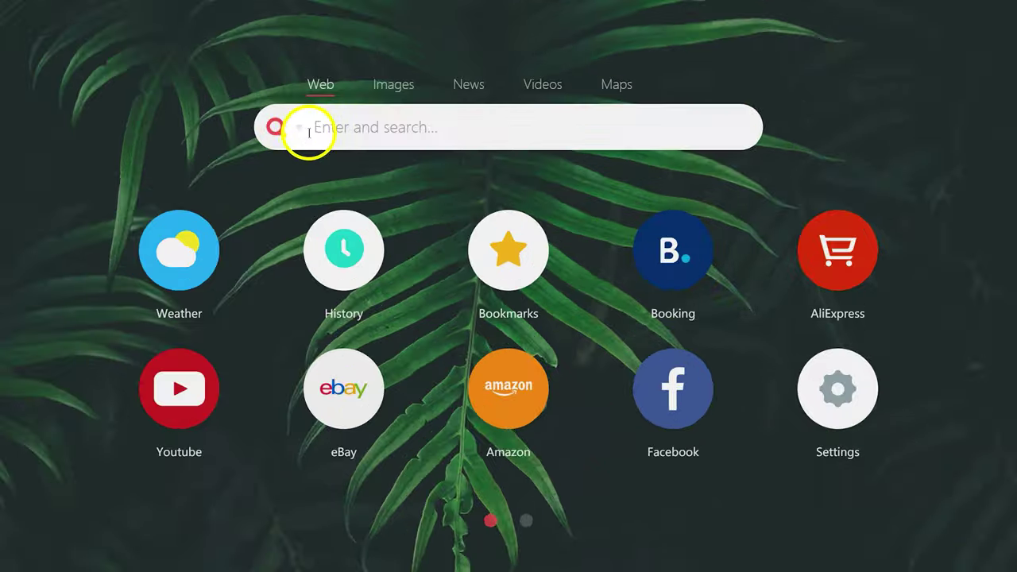
# - Add Google to Infinity New Tab's search engines and make it the active one
pyautogui.click(295, 125)
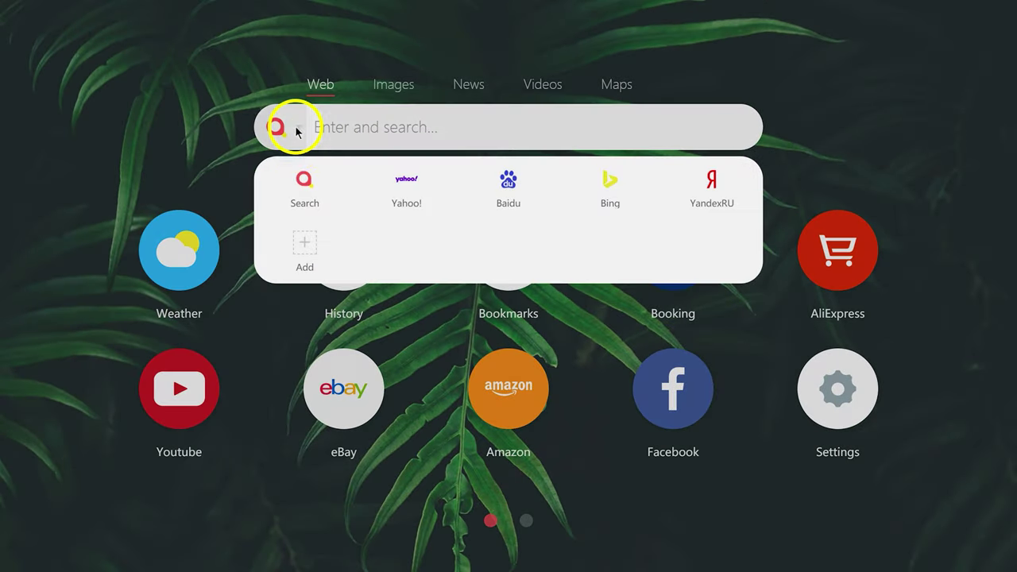
pyautogui.click(298, 246)
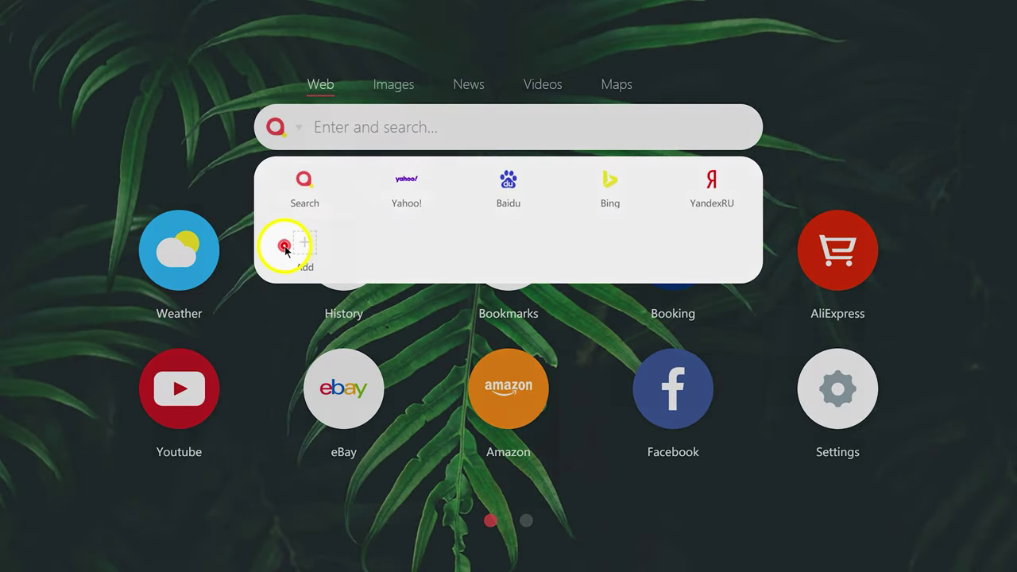
pyautogui.click(286, 248)
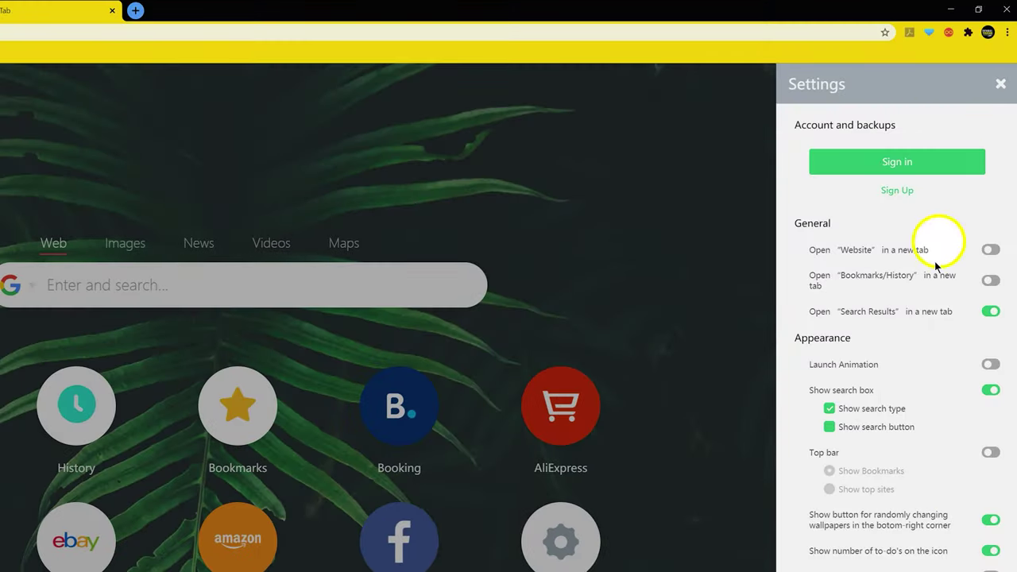
pyautogui.scroll(-10, 935, 266)
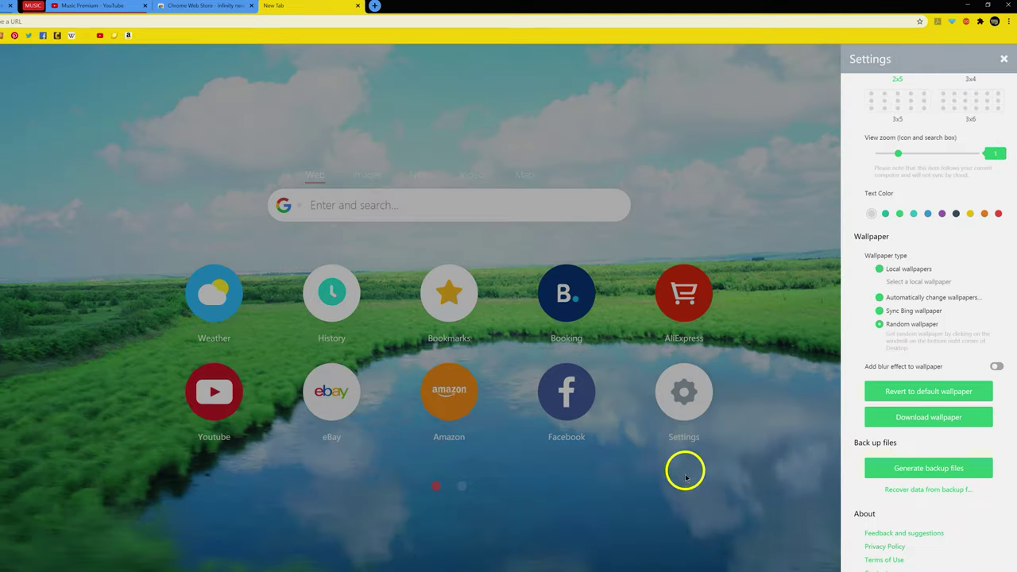
pyautogui.click(787, 486)
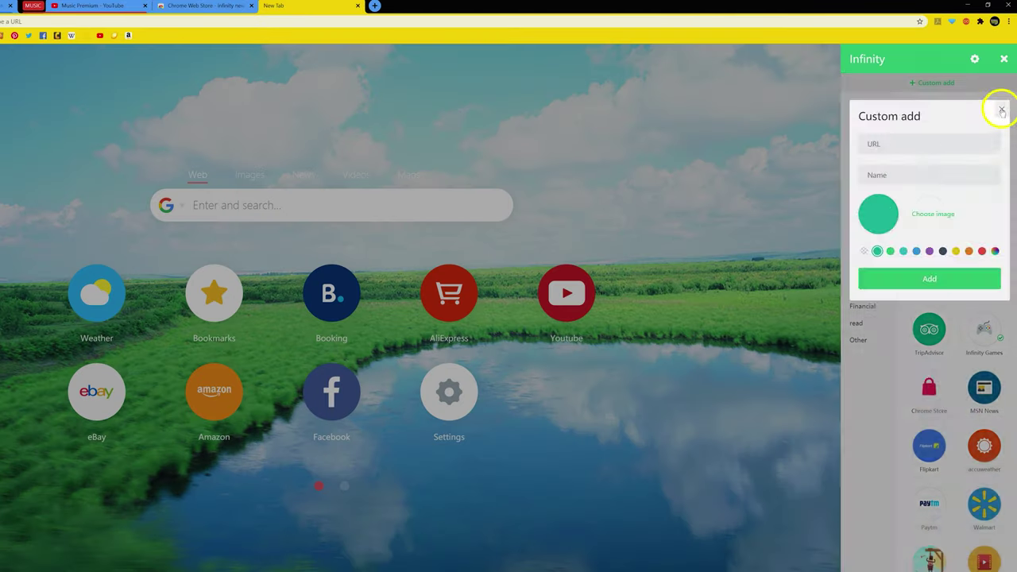
# - Add an Amazon shortcut tile and drag it into the second slot
pyautogui.click(1004, 107)
pyautogui.click(930, 214)
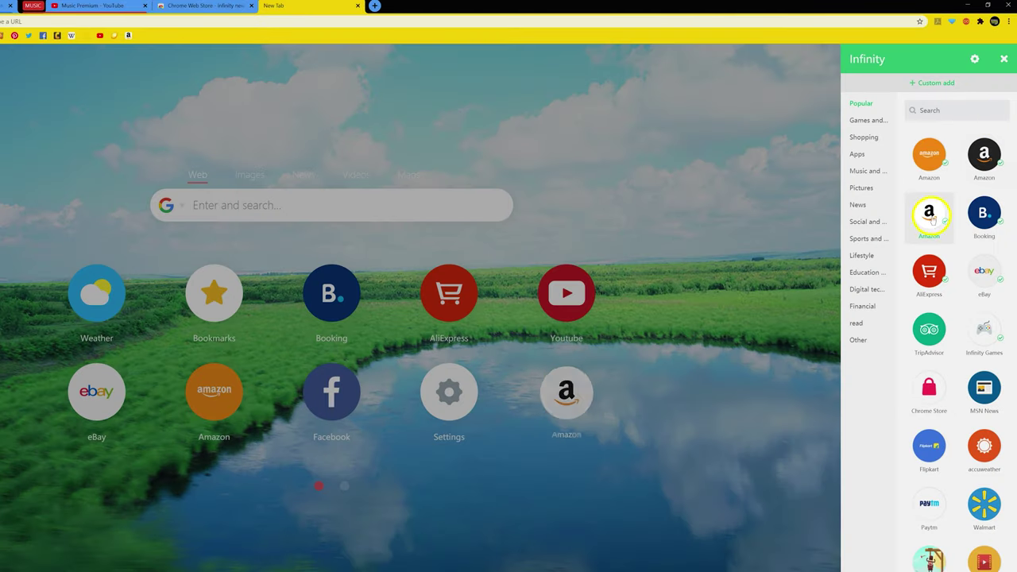
pyautogui.click(301, 333)
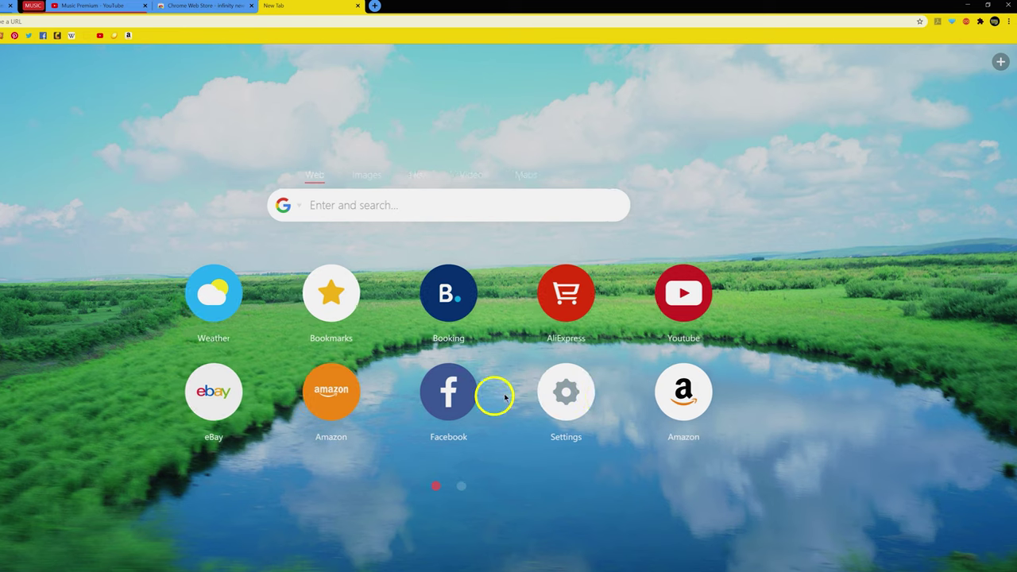
pyautogui.moveTo(683, 389); pyautogui.dragTo(332, 304)
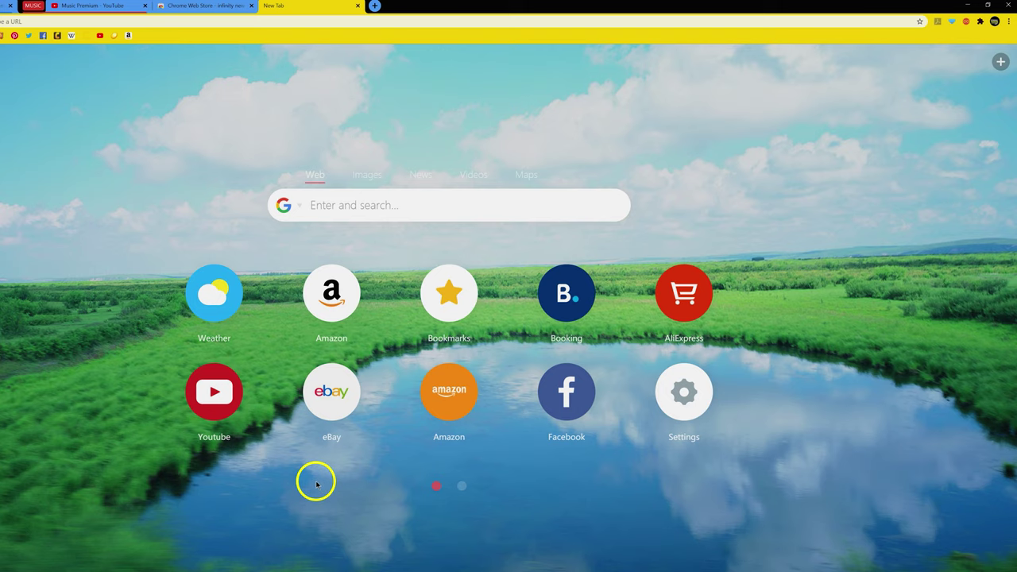
pyautogui.click(219, 292)
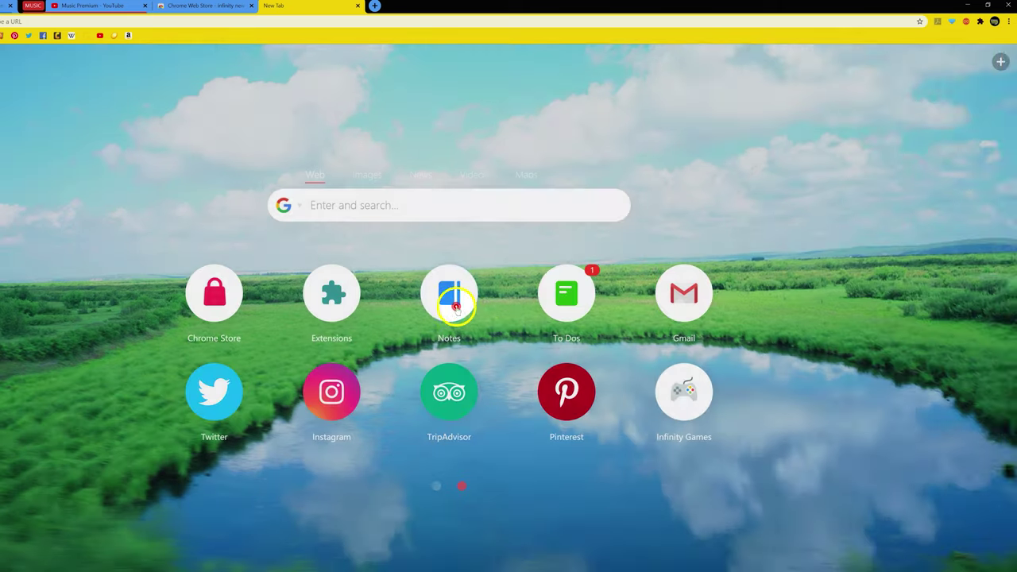
# - Look through the Notes panel and tick off the sample Welcome to-do
pyautogui.click(449, 294)
pyautogui.write('where you can write')
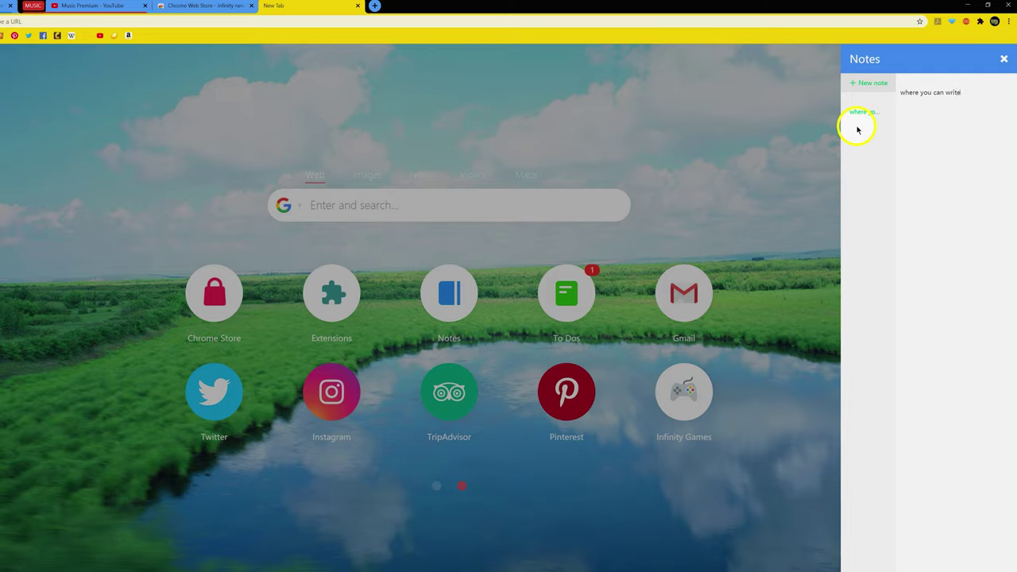
pyautogui.click(565, 294)
pyautogui.click(566, 295)
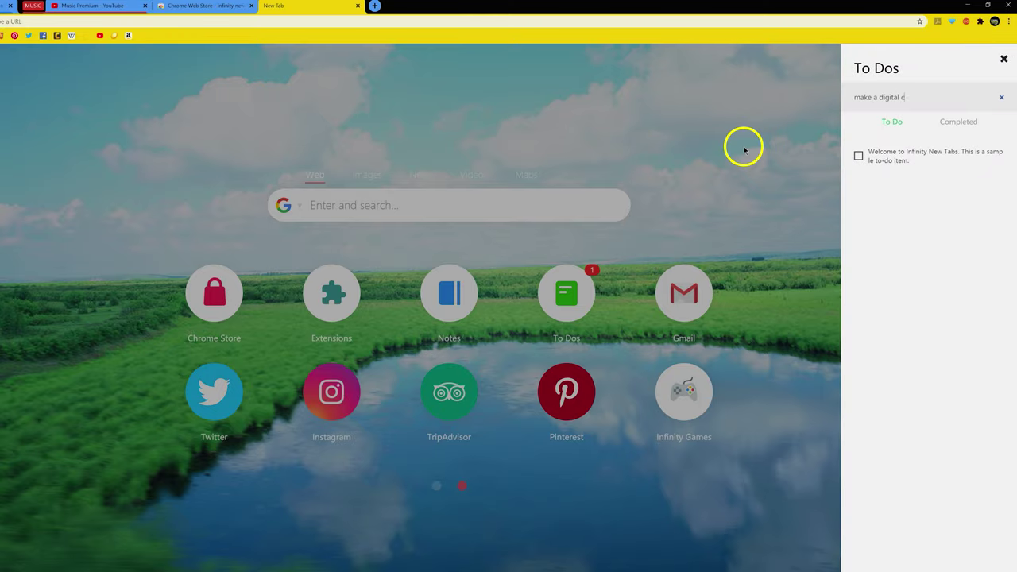
pyautogui.click(858, 156)
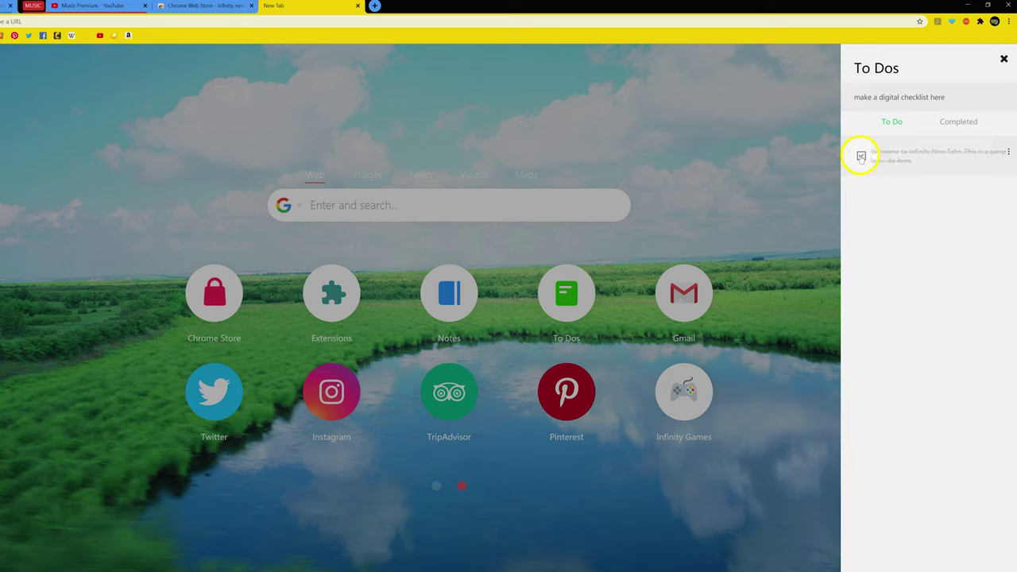
pyautogui.click(794, 196)
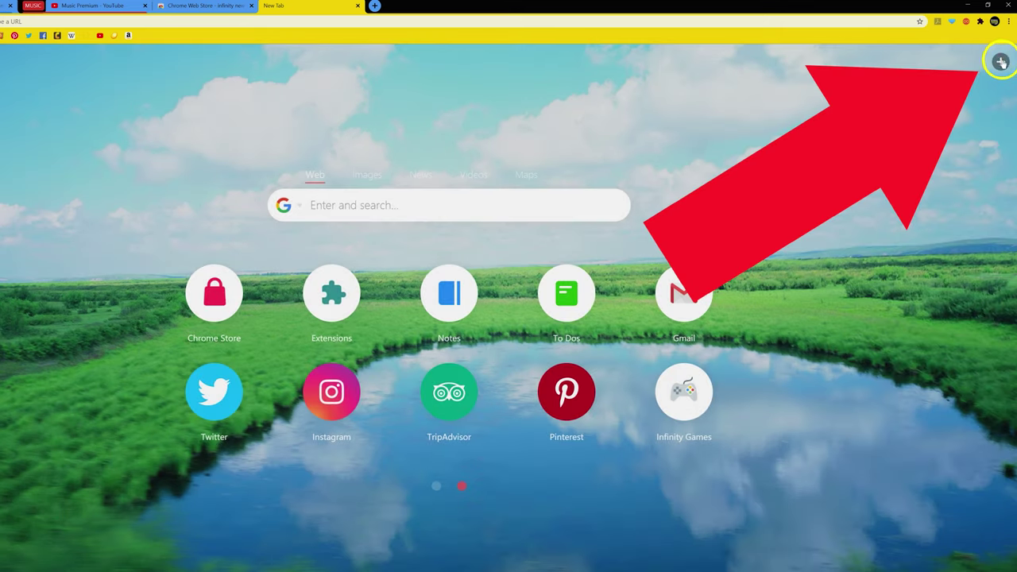
# - Bring up Infinity New Tab's Settings panel, scrolled to the top
pyautogui.click(1000, 62)
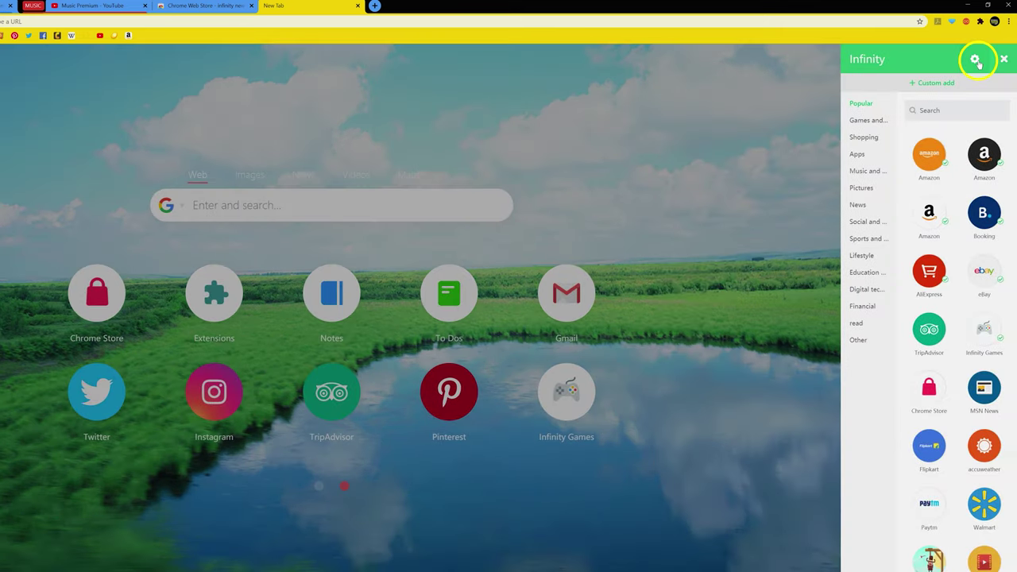
pyautogui.click(976, 61)
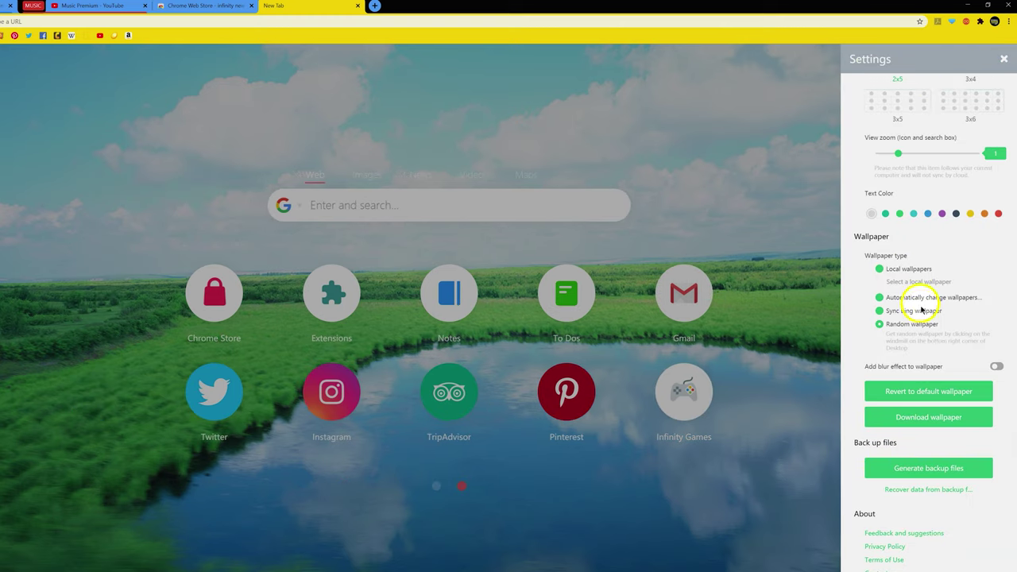
pyautogui.scroll(2, 919, 305)
pyautogui.scroll(5, 922, 312)
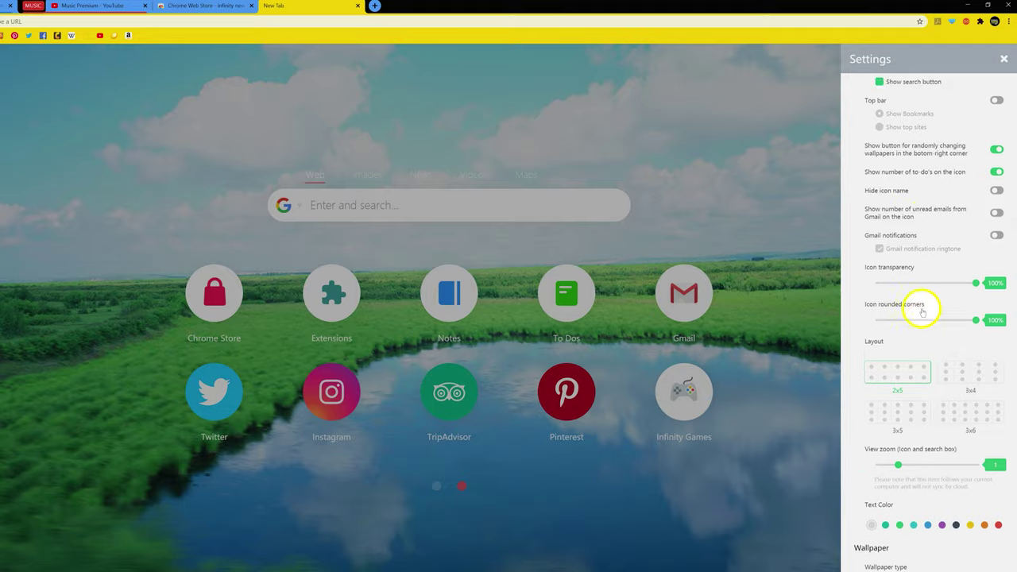